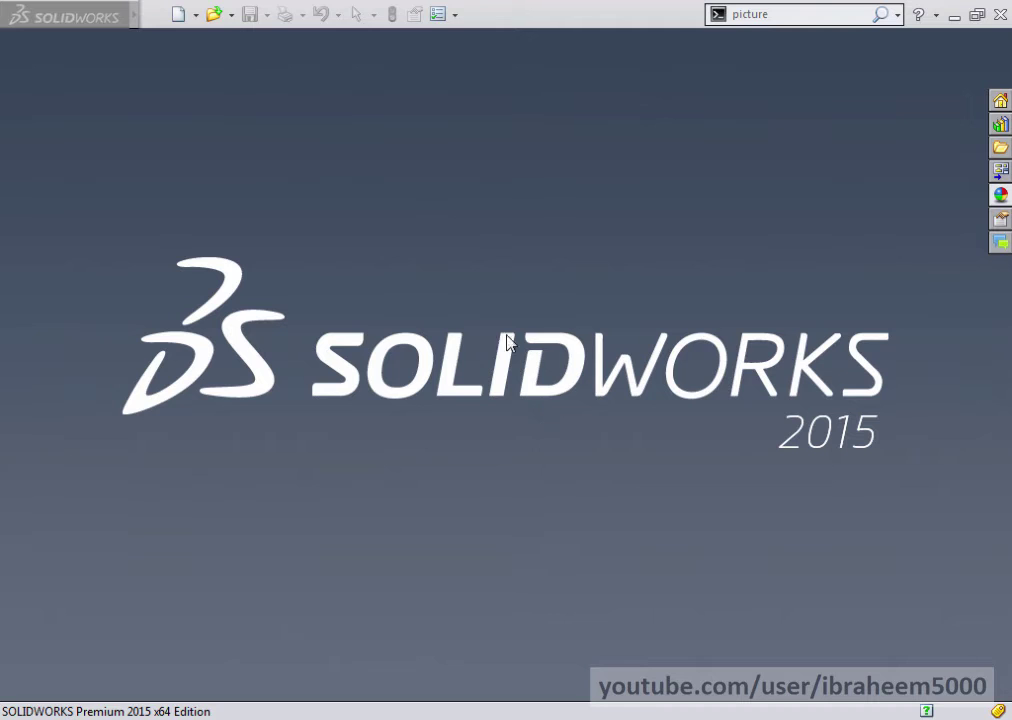
Create a new blank part, Part4, and start a new sketch.
left_click(178, 15)
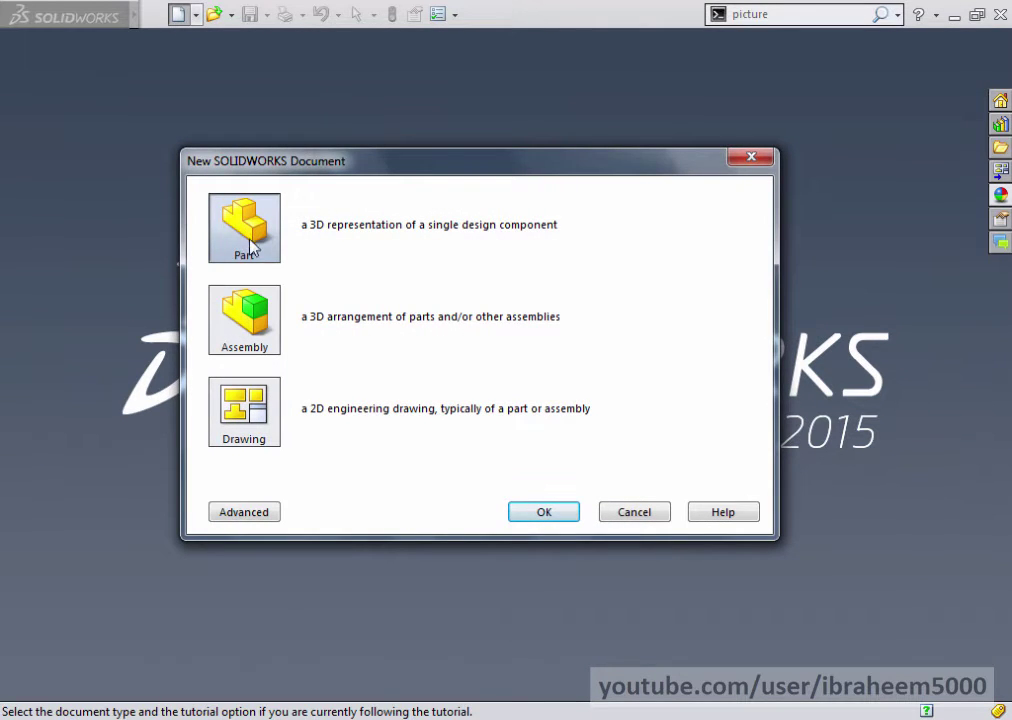
left_click(540, 511)
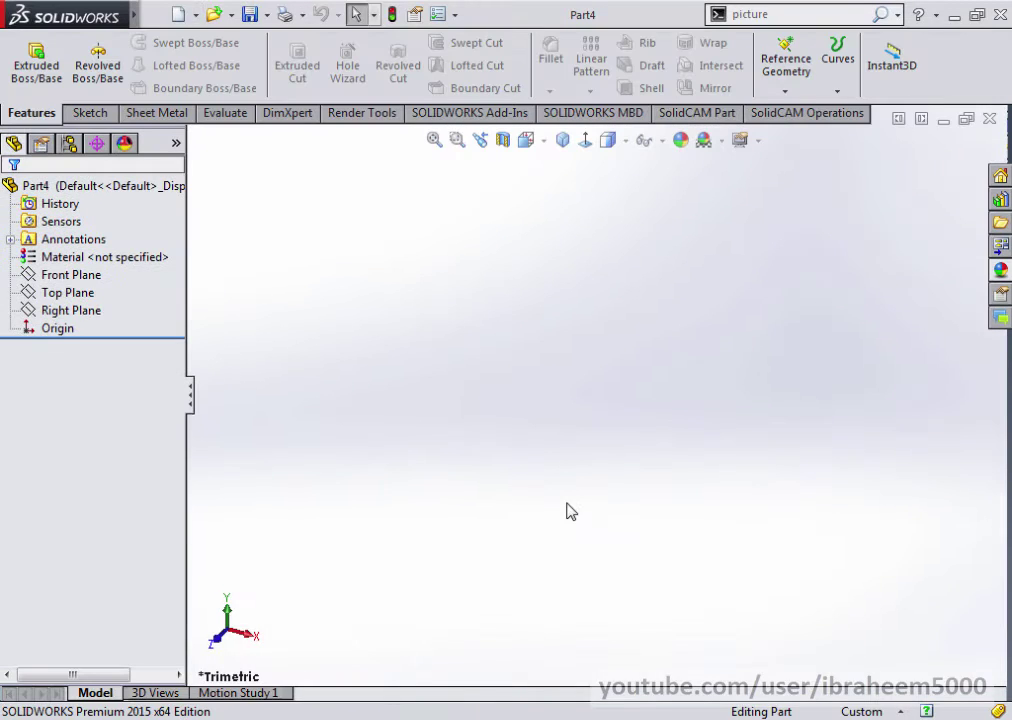
left_click(90, 113)
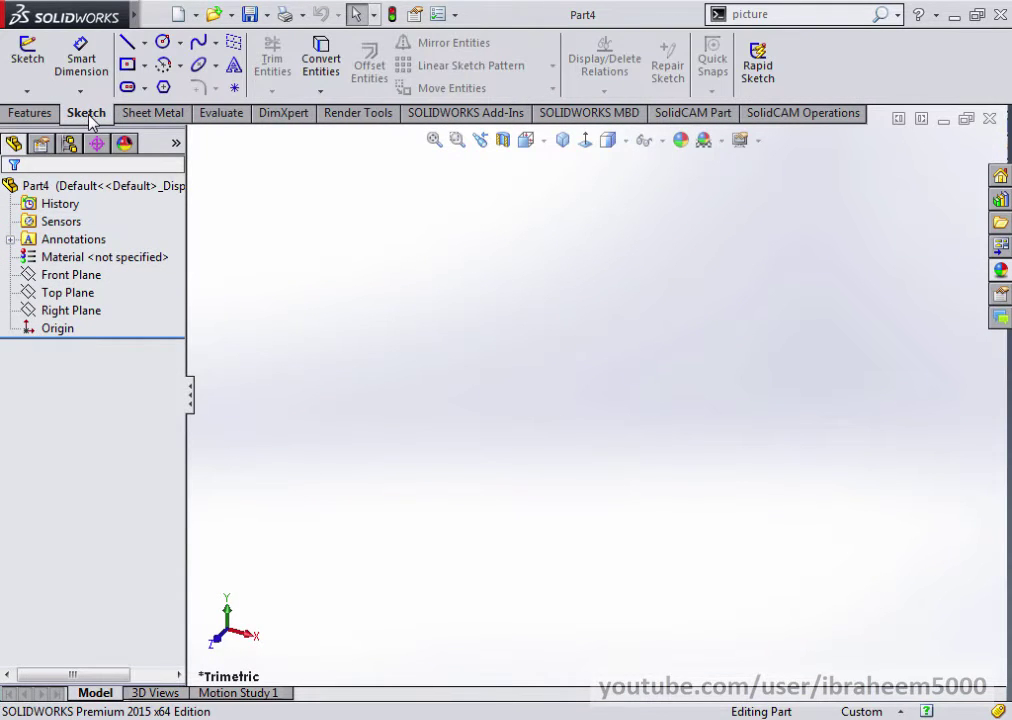
left_click(29, 58)
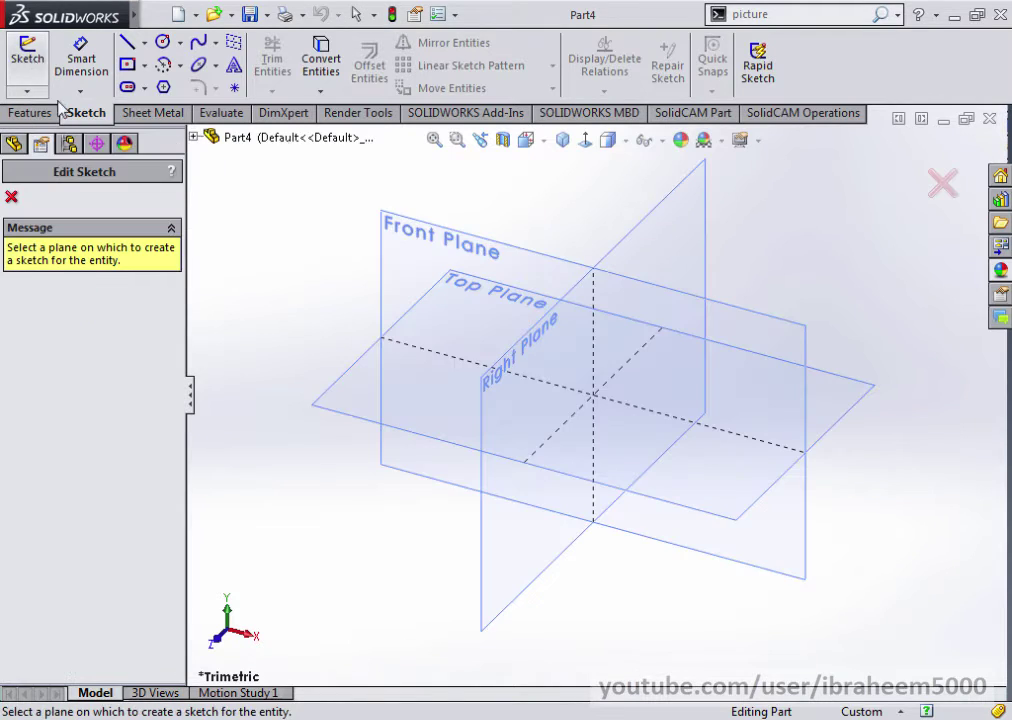
Insert rb-cross-section-green-apple-0809-mdn.jpg as a sketch picture on the Front Plane.
left_click(425, 245)
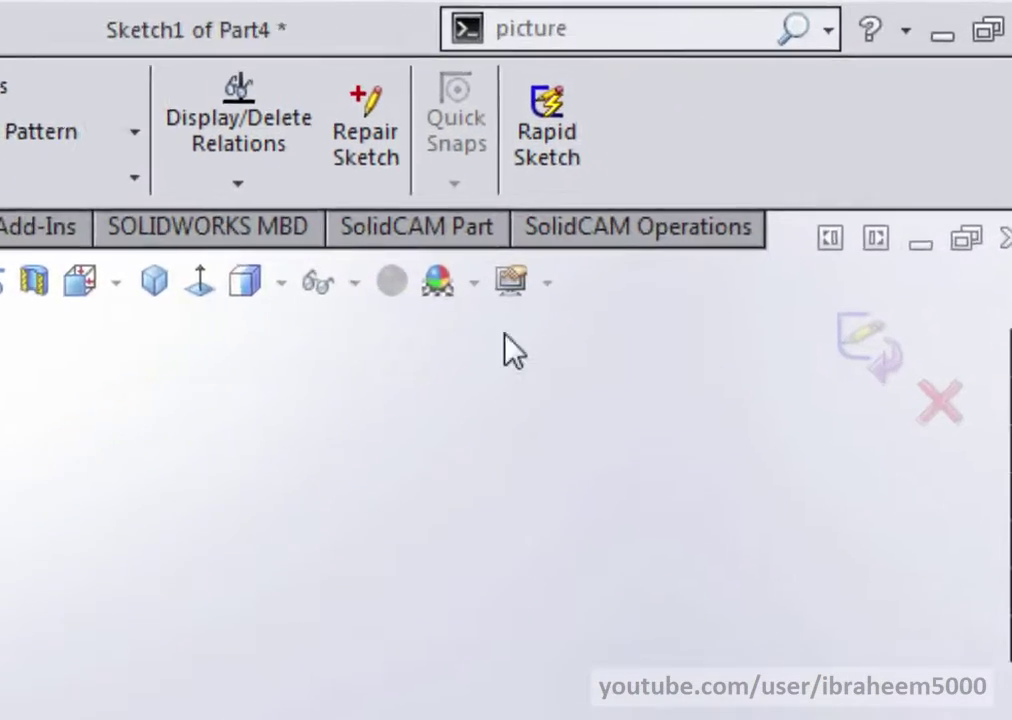
left_click(482, 40)
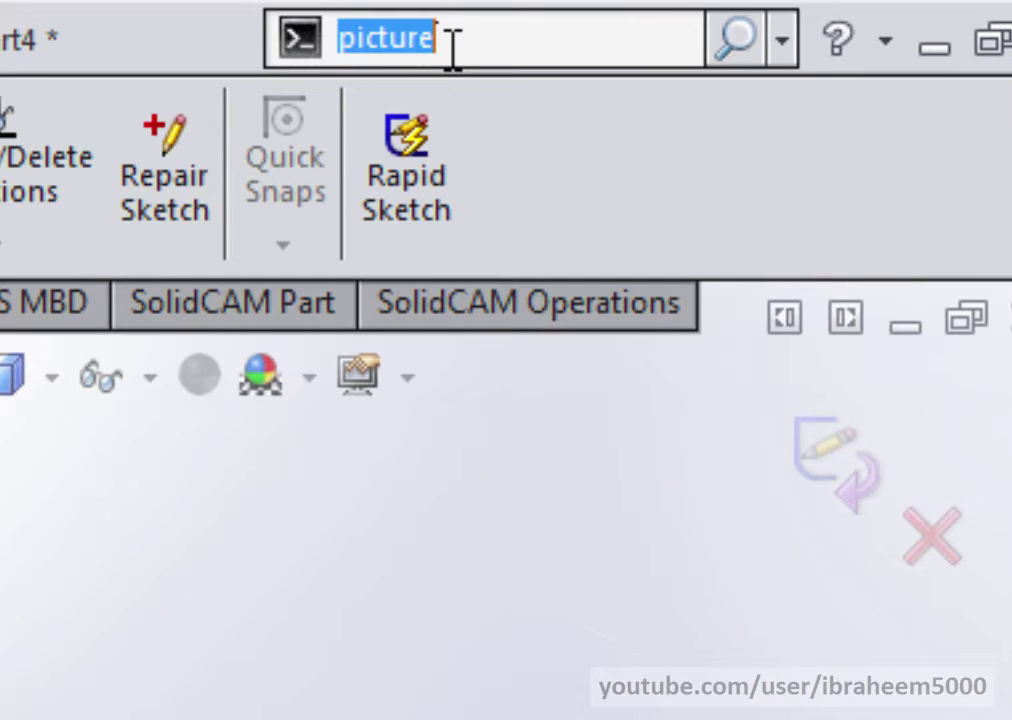
type("Pictru")
key("BackSpace")
key("BackSpace")
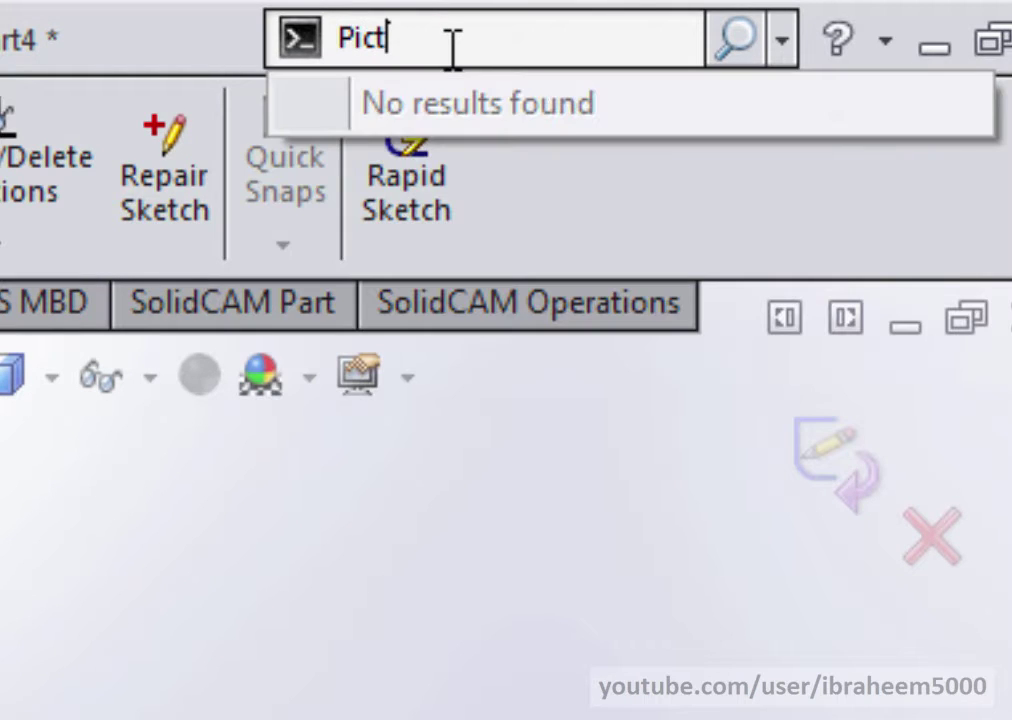
type("ure")
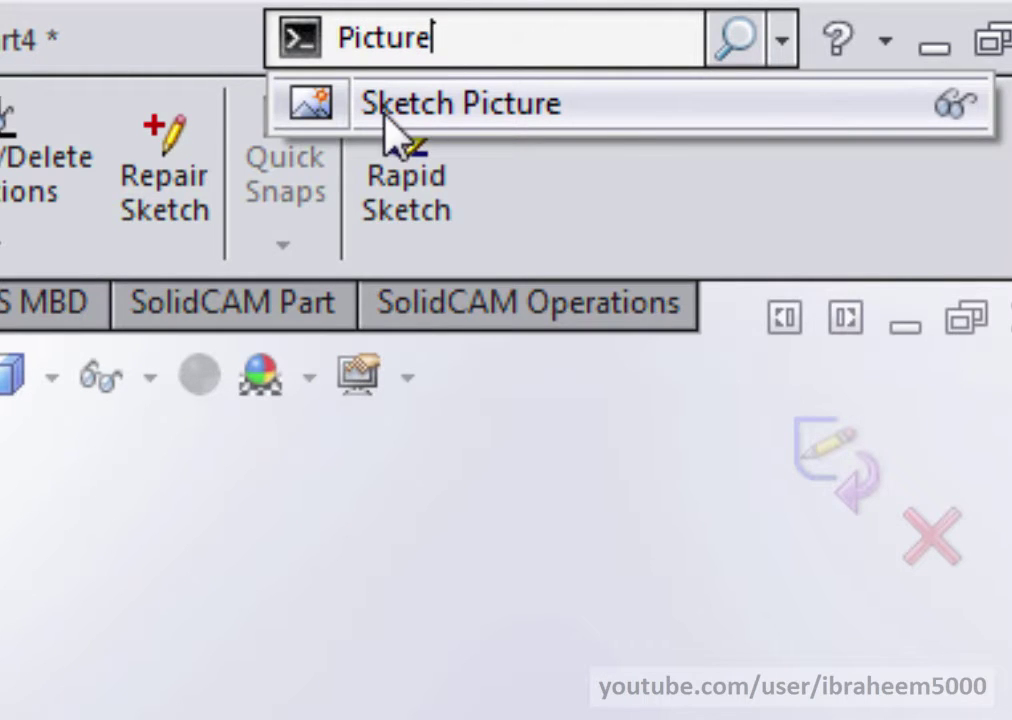
left_click(639, 104)
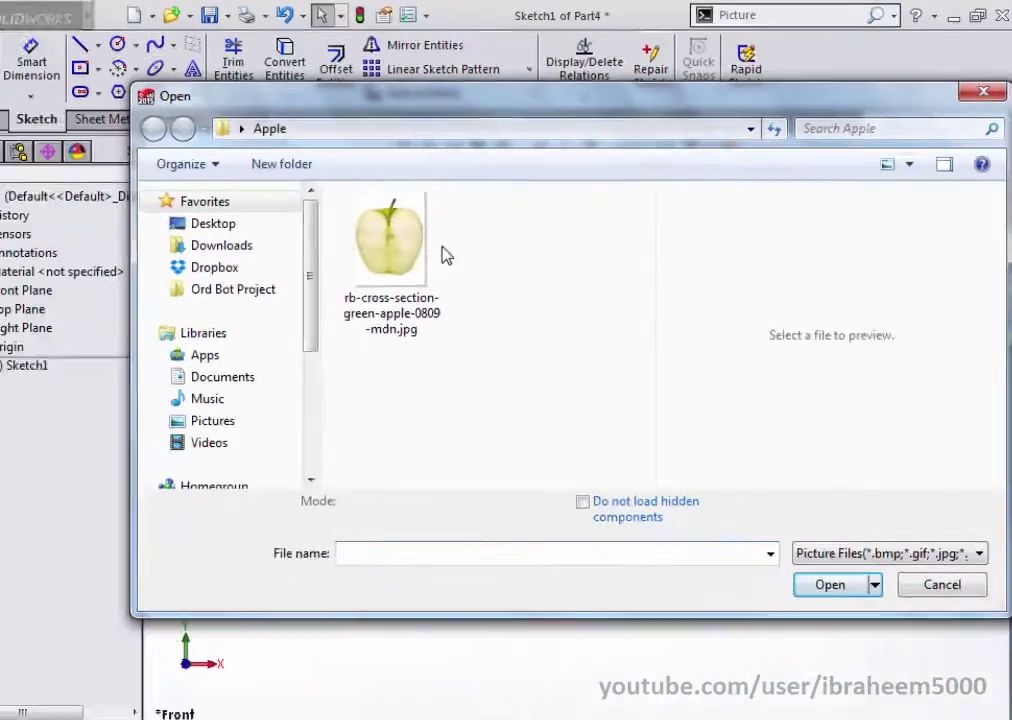
left_click(410, 260)
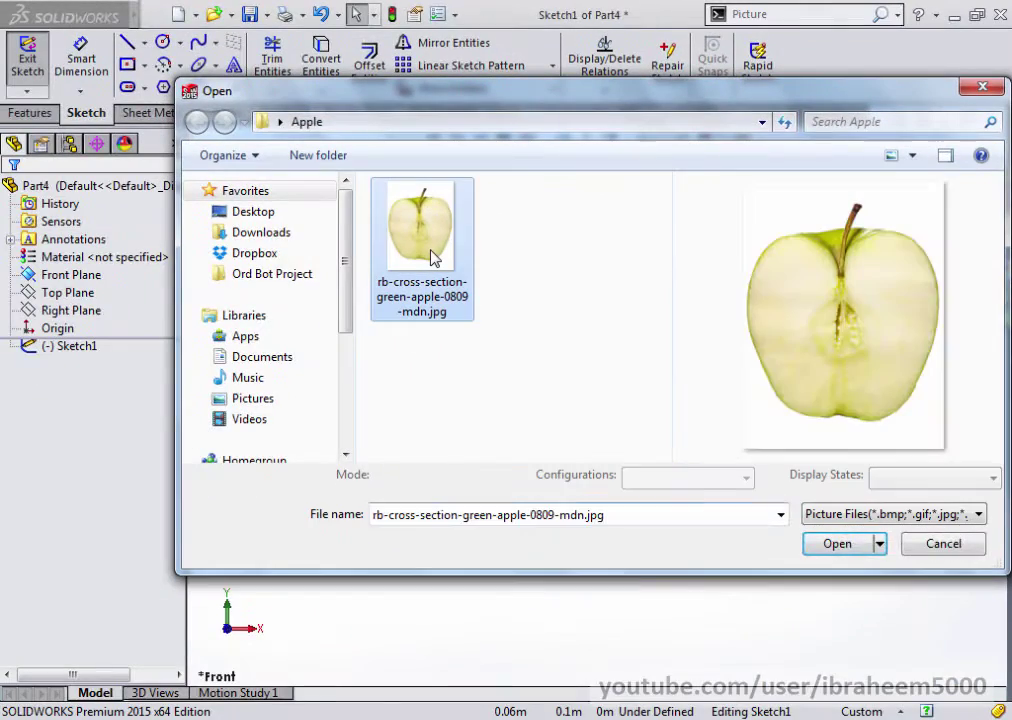
left_click(838, 545)
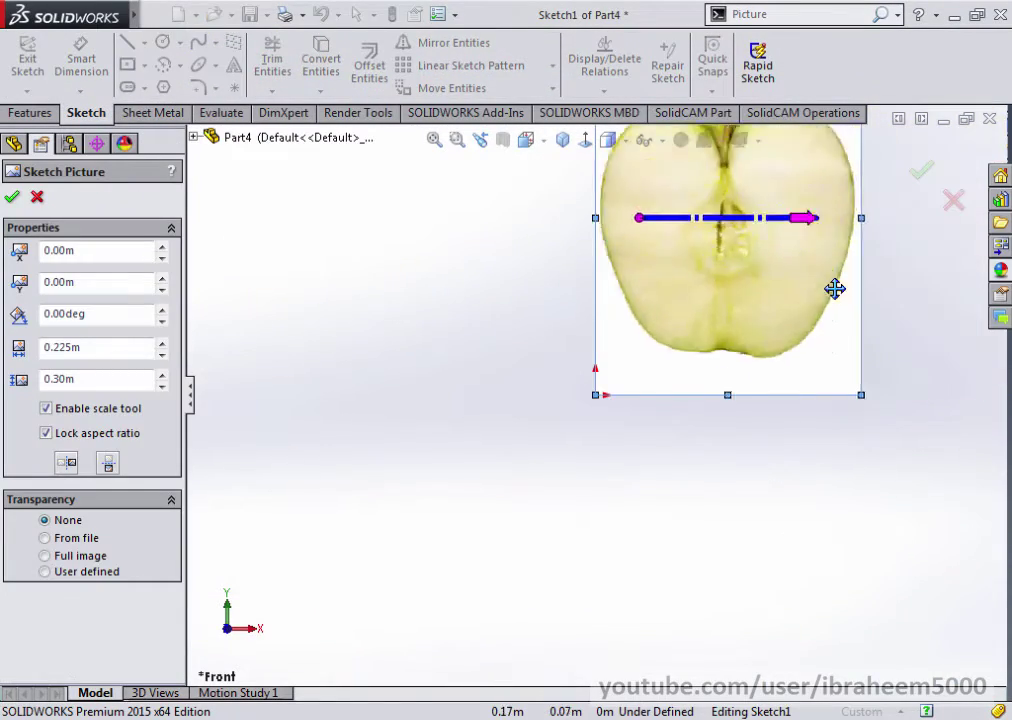
scroll(626, 328, "down", 1)
scroll(585, 316, "down", 2)
scroll(619, 280, "down", 2)
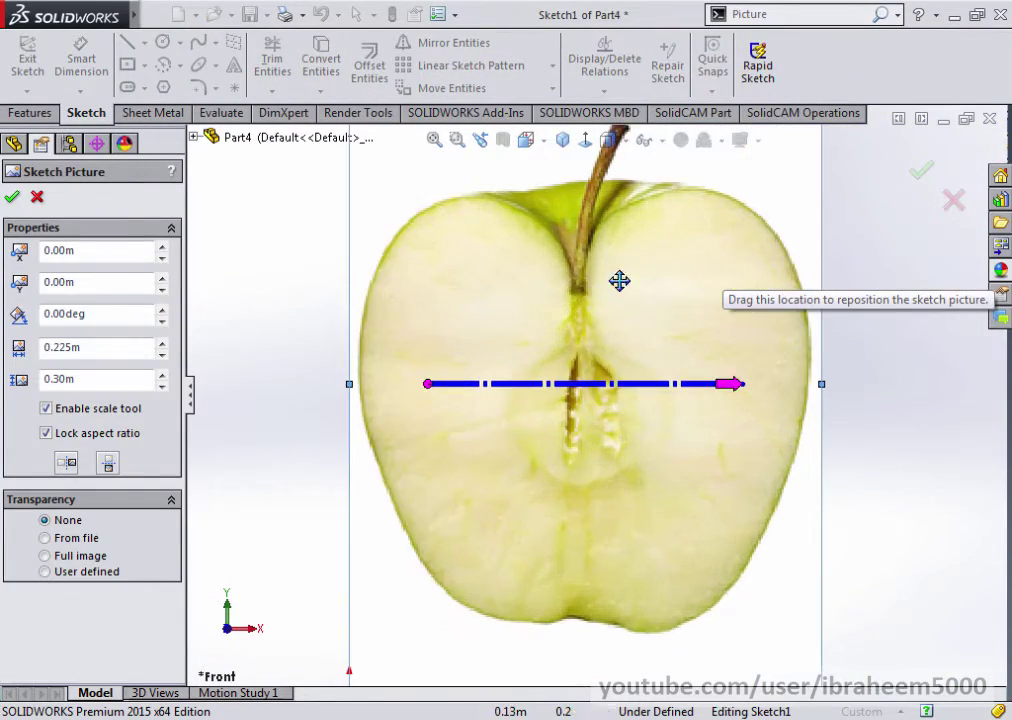
left_click(920, 170)
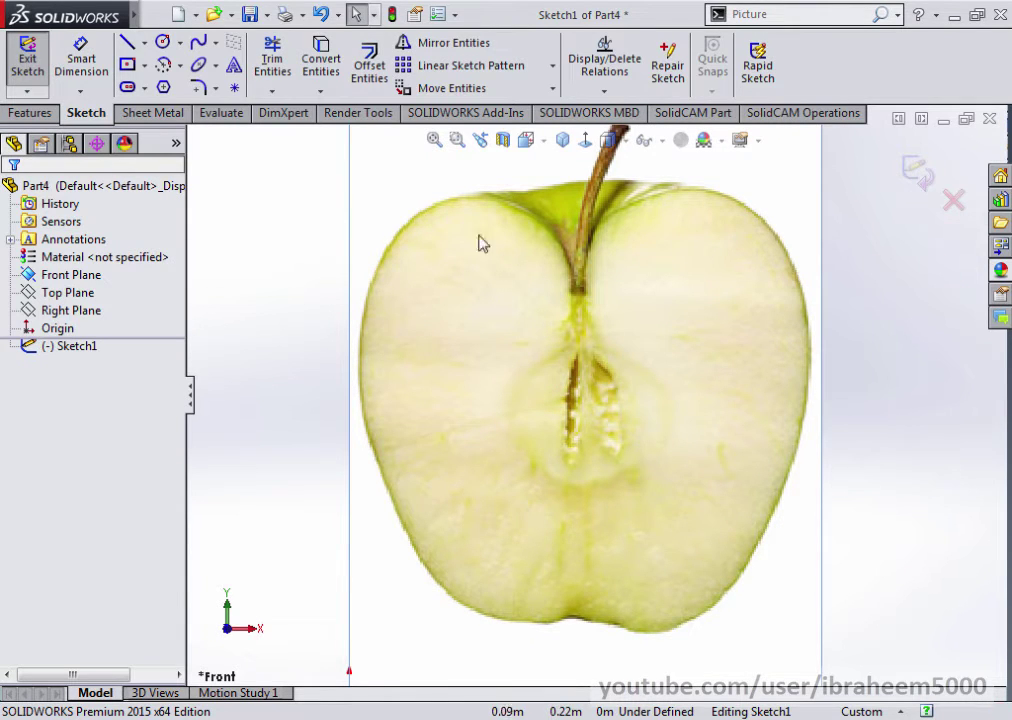
Start a spline at the stem base, tracing the apple's top and right shoulder.
left_click(200, 47)
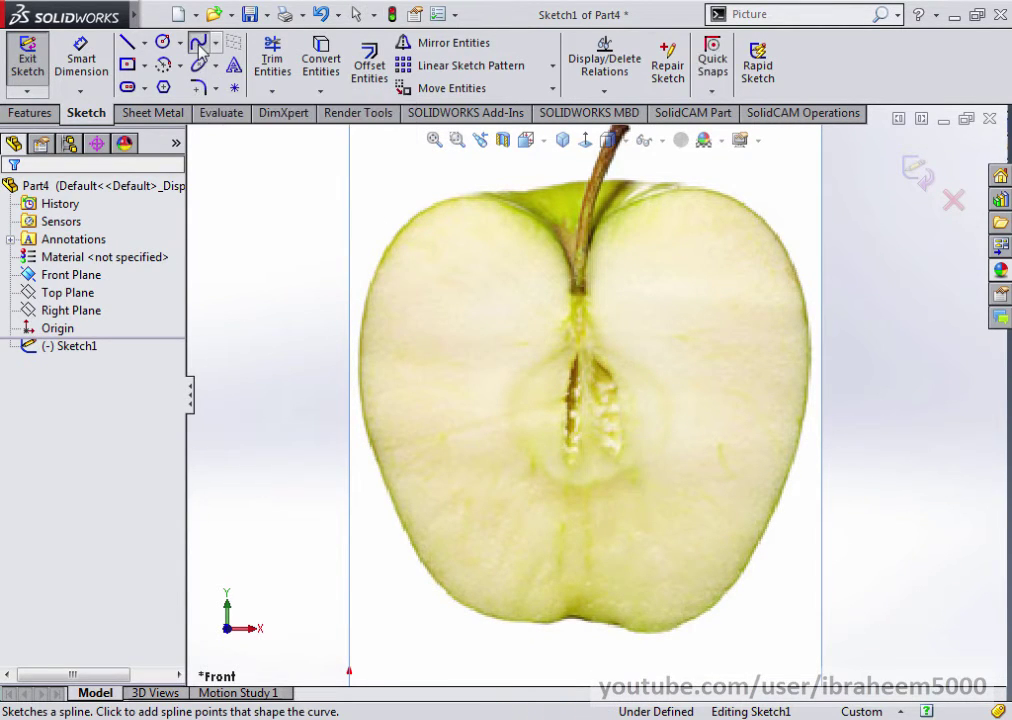
left_click(580, 262)
left_click(601, 219)
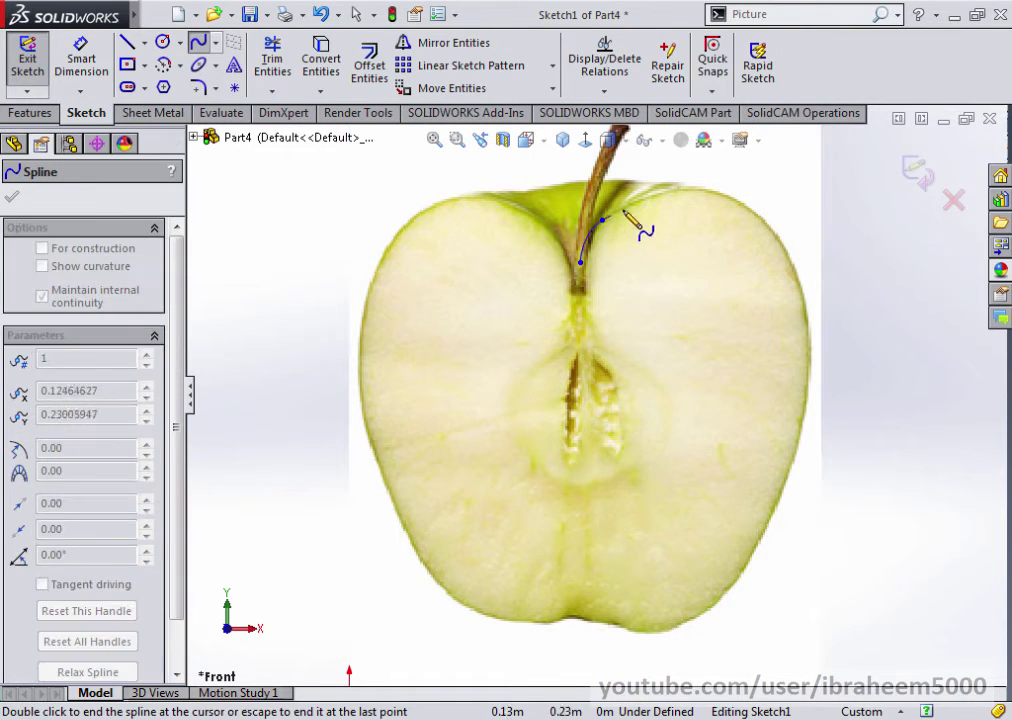
left_click(702, 191)
left_click(748, 207)
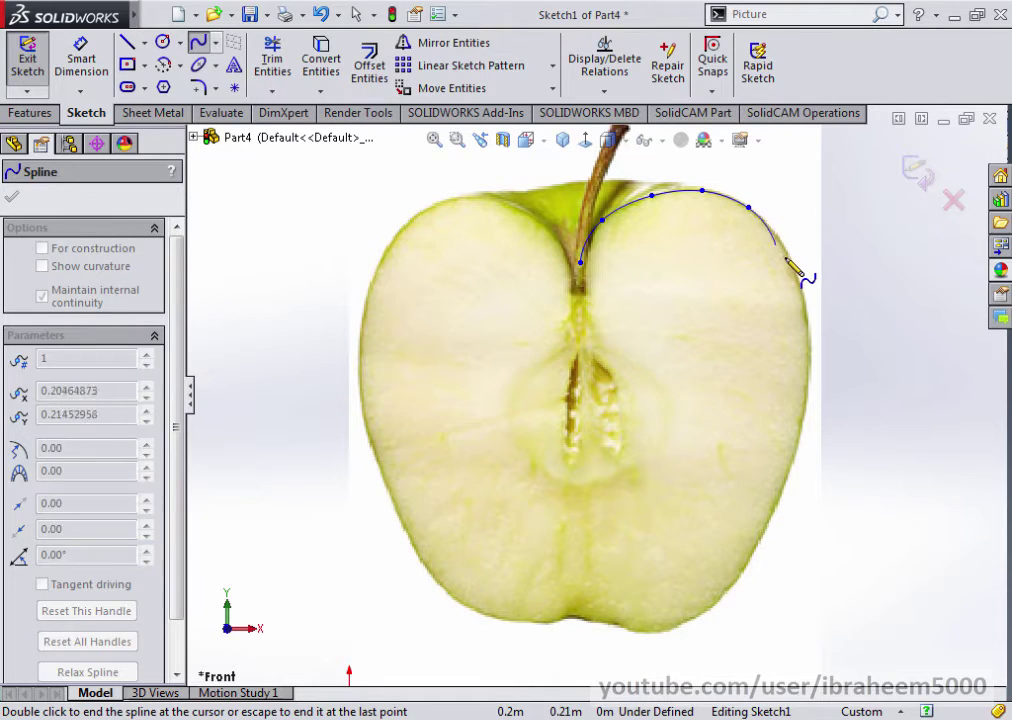
left_click(794, 272)
Continue the spline down the right side to the bottom centre and finish it.
left_click(810, 358)
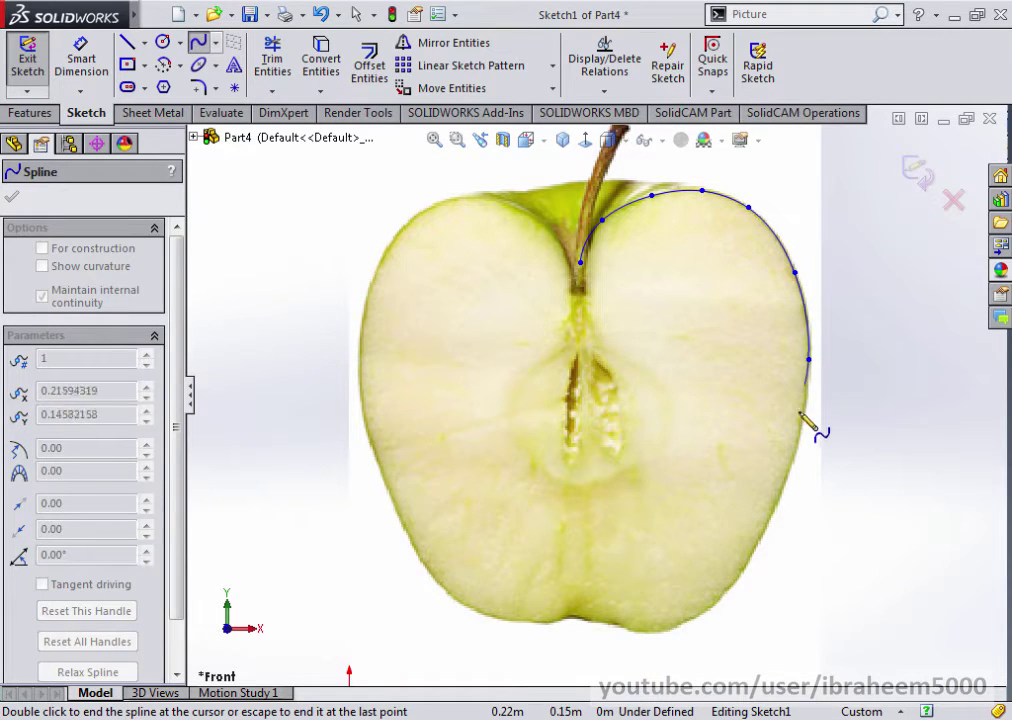
left_click(791, 469)
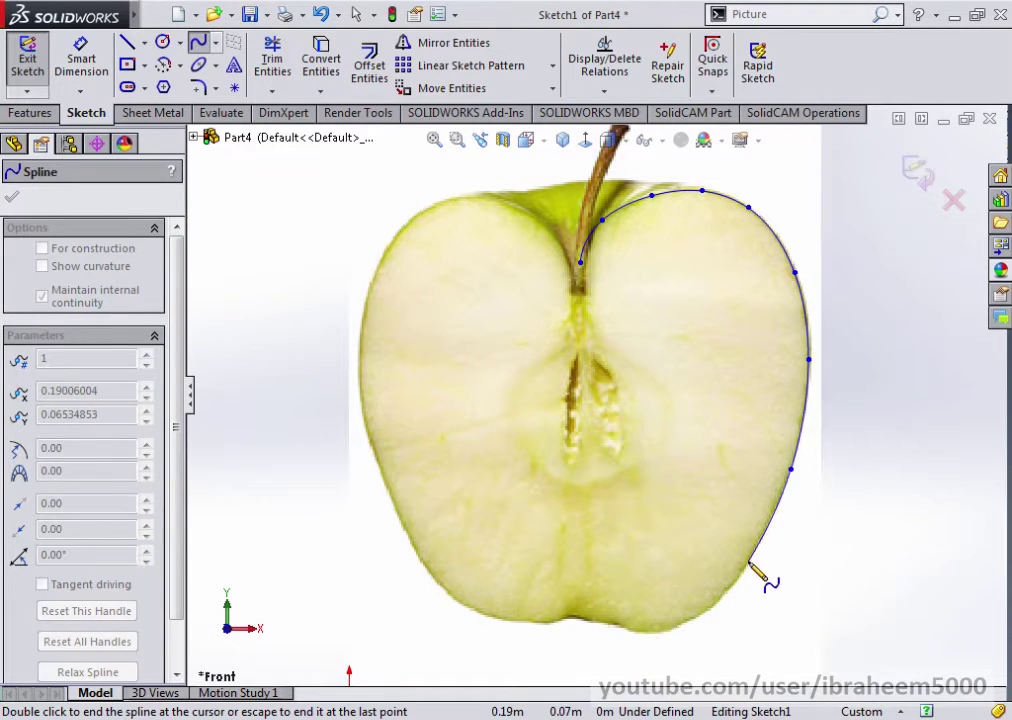
left_click(748, 563)
left_click(705, 613)
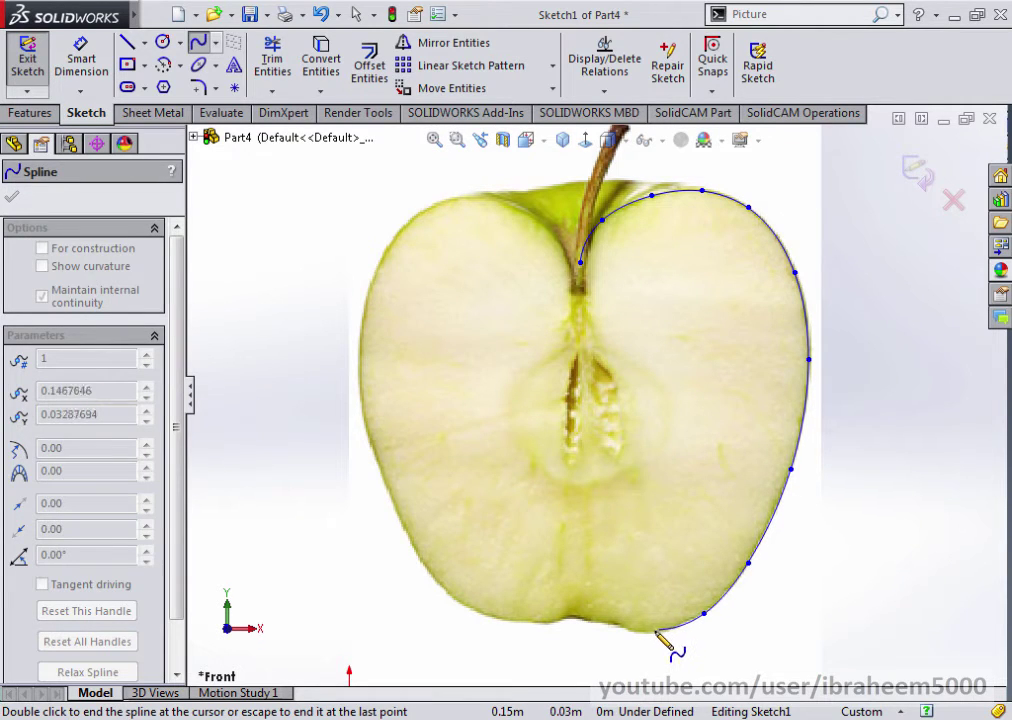
left_click(652, 631)
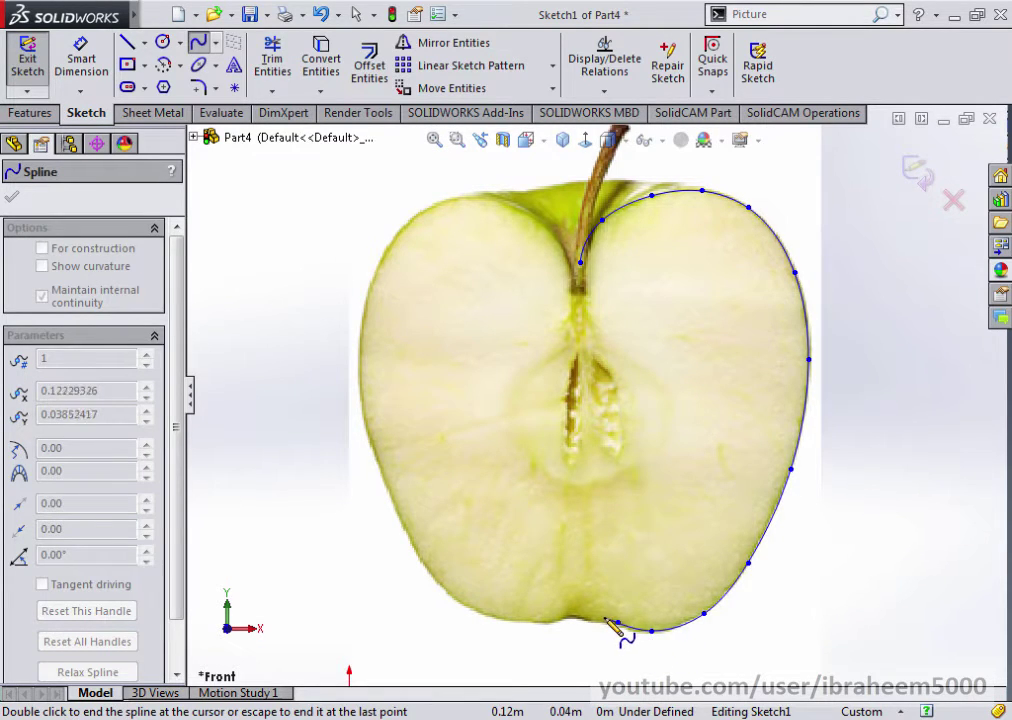
left_click(596, 620)
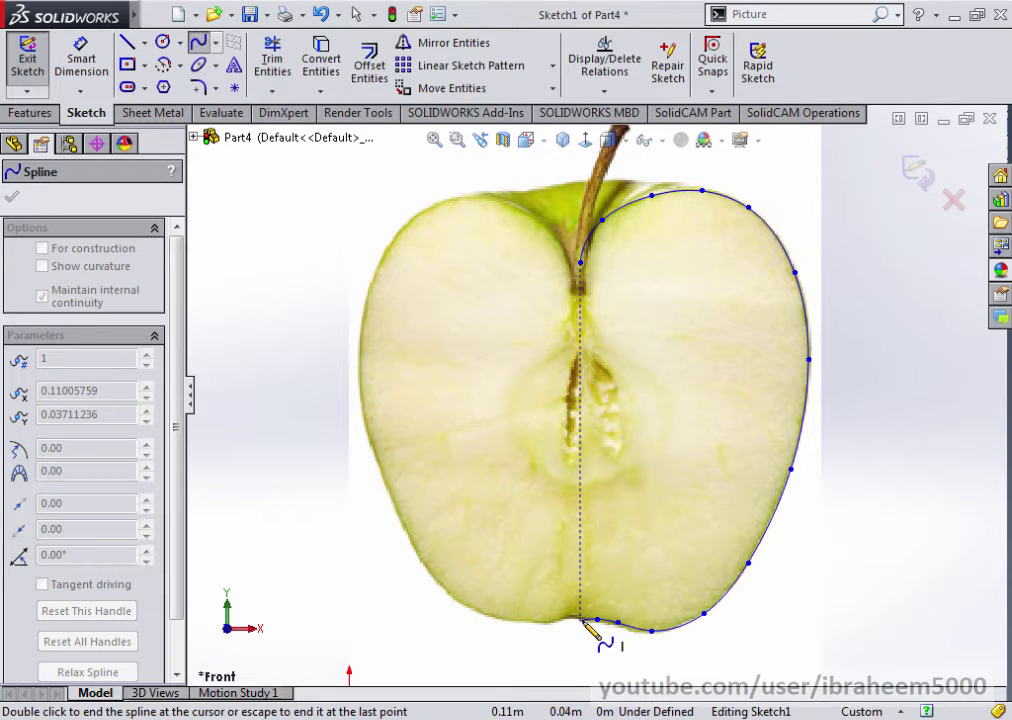
right_click(602, 542)
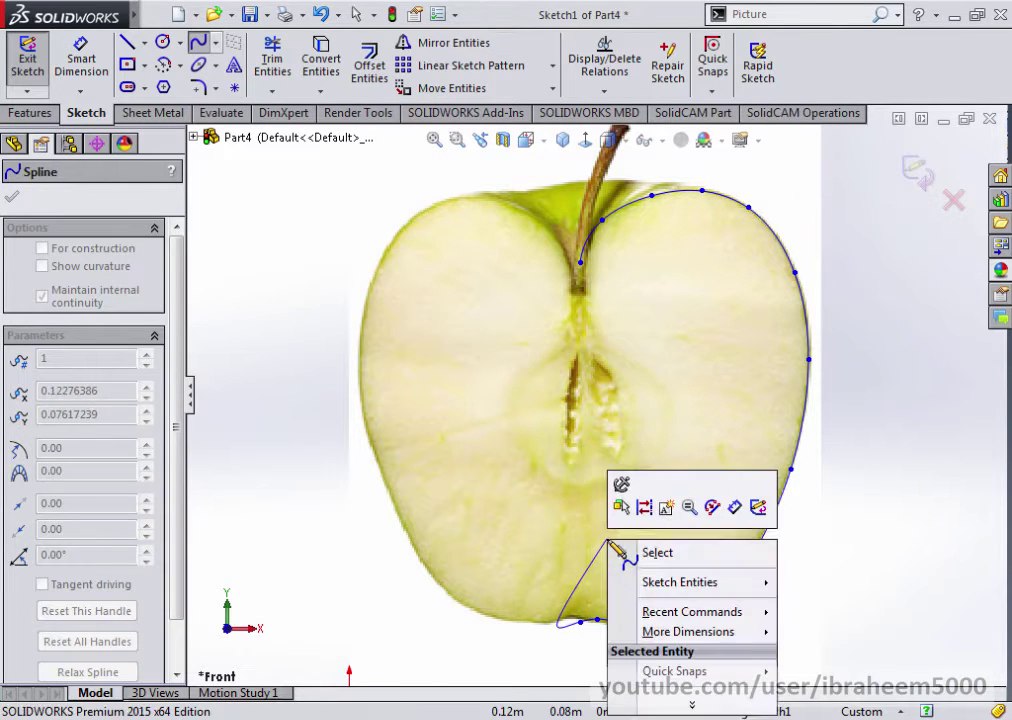
left_click(660, 553)
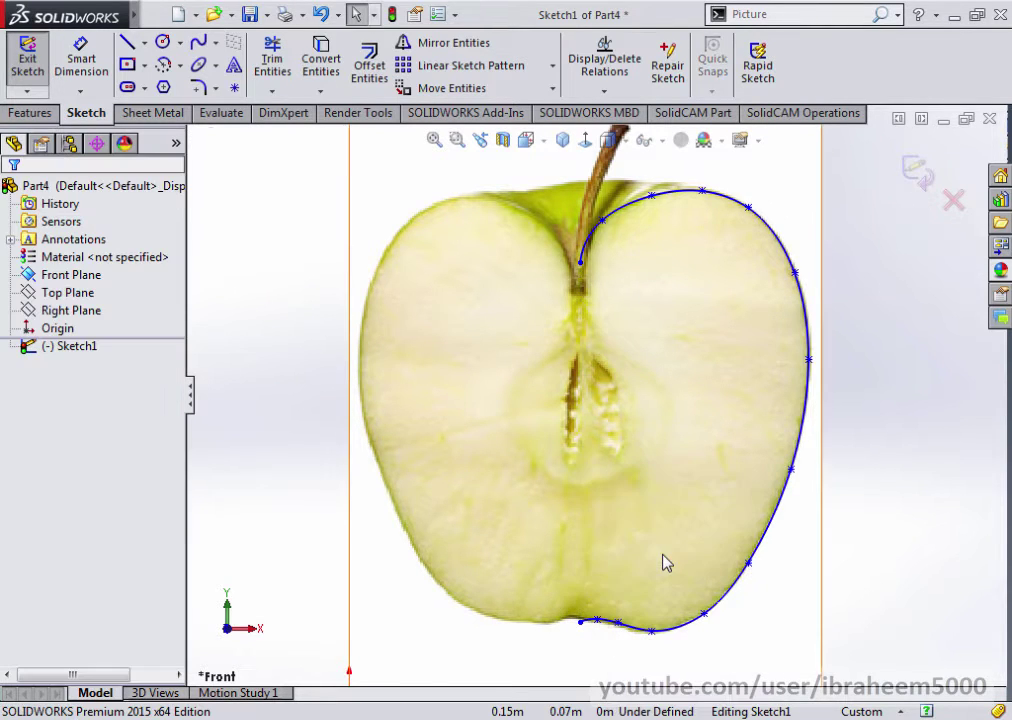
Draw a vertical line between the spline's top and bottom ends, then exit Sketch1.
left_click(127, 42)
left_click(580, 262)
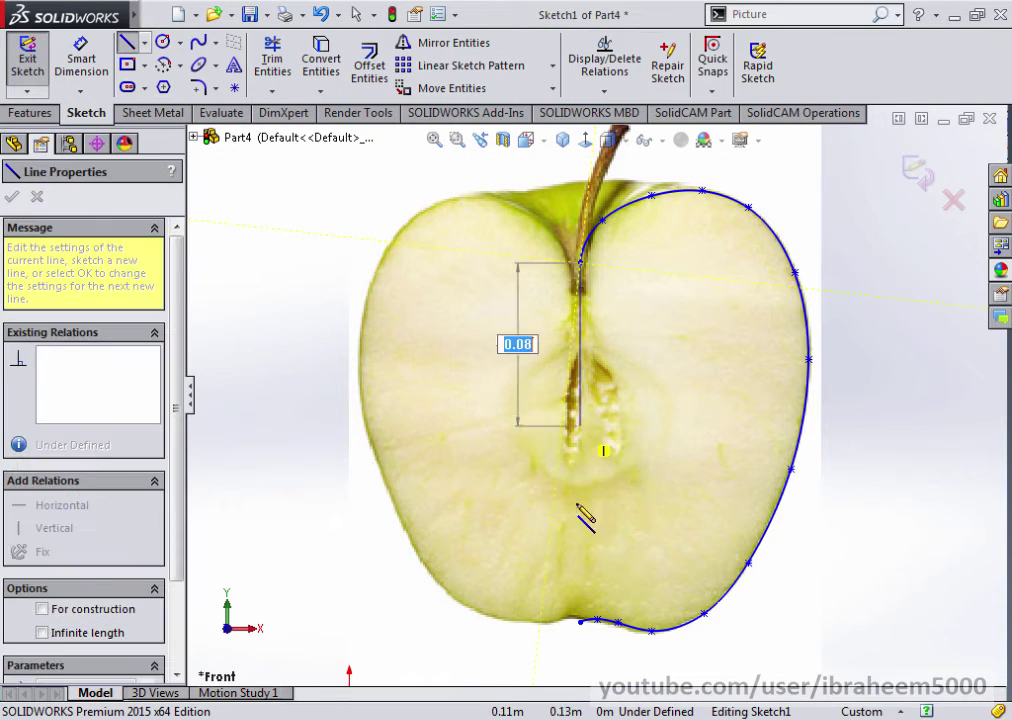
left_click(580, 622)
scroll(603, 512, "up", 1)
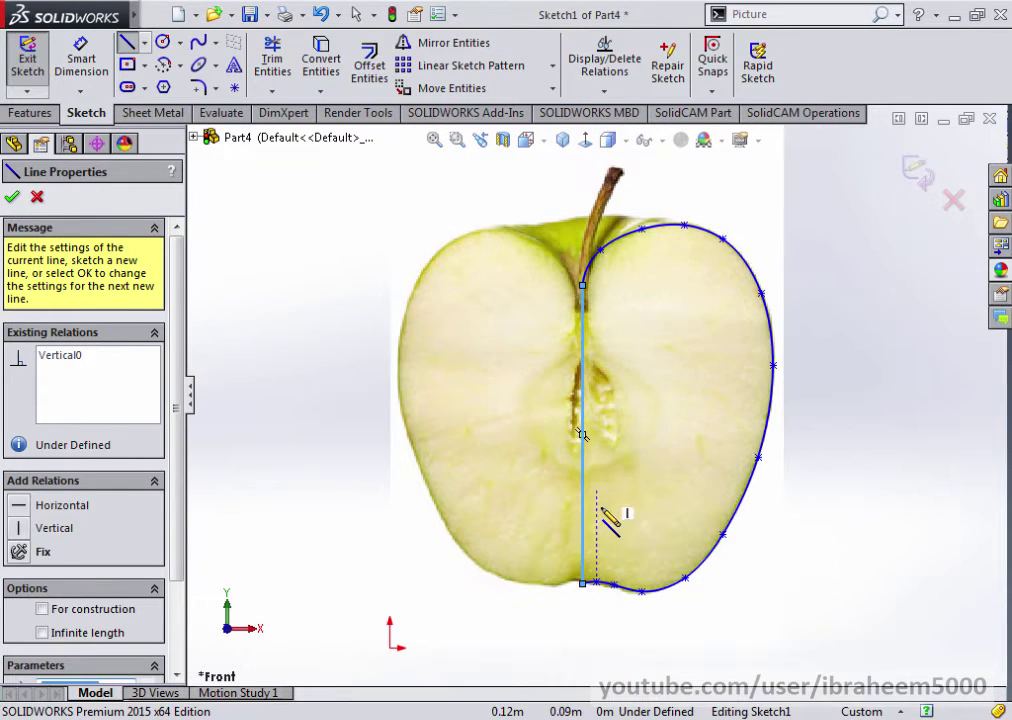
left_click(916, 170)
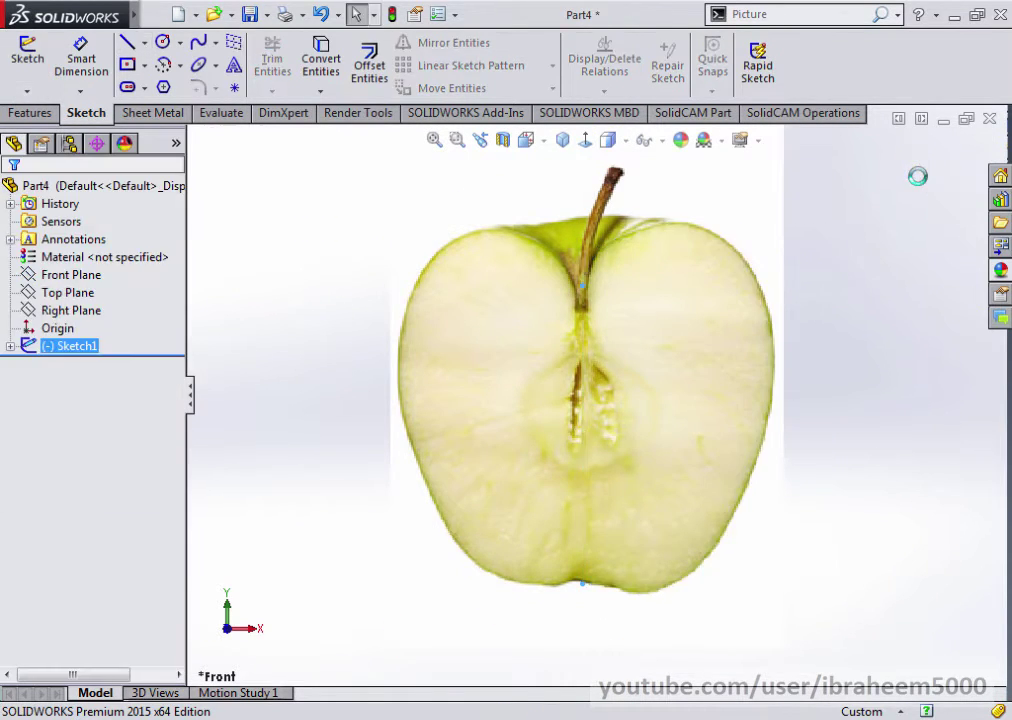
Delete Sketch Picture1 from Sketch1, leaving only the spline and vertical line.
left_click(10, 346)
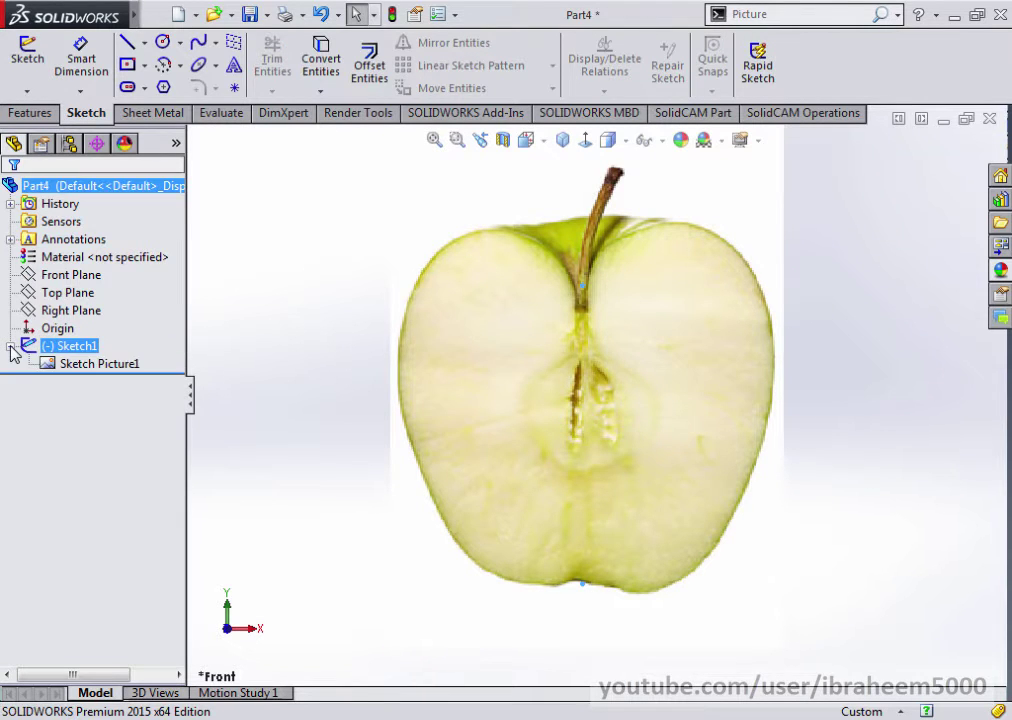
left_click(98, 365)
right_click(98, 365)
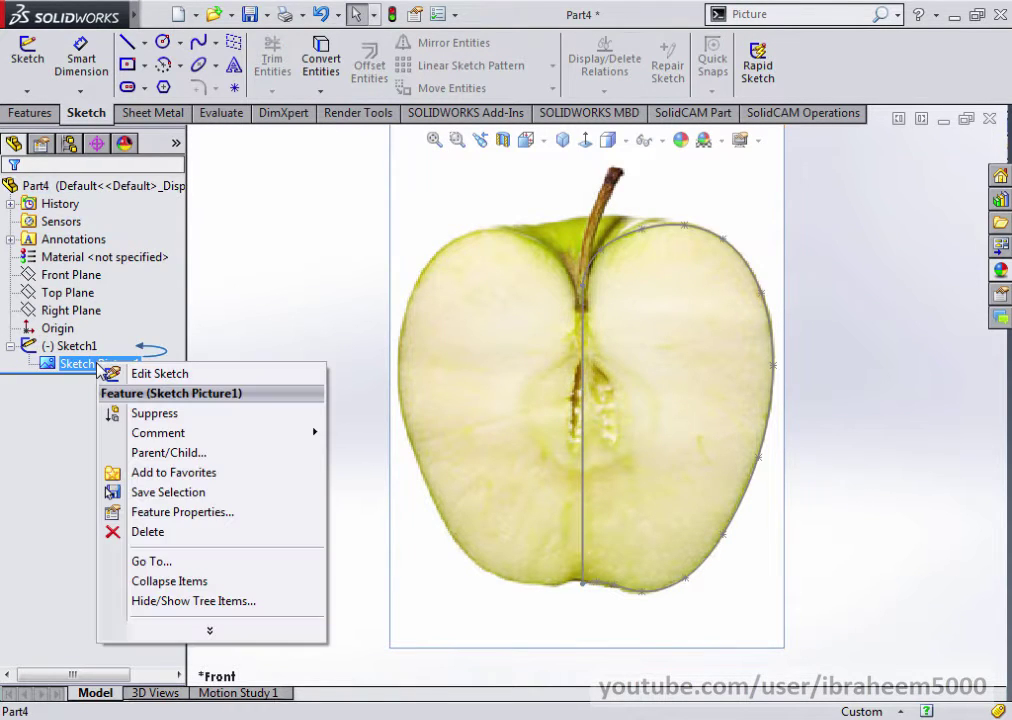
left_click(160, 535)
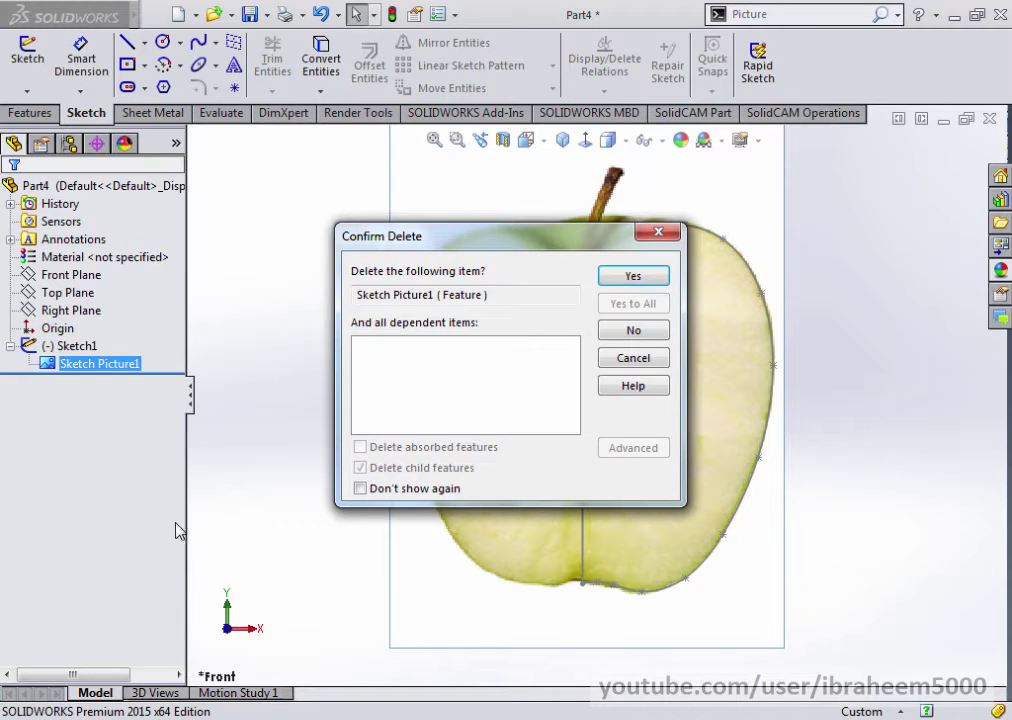
left_click(633, 277)
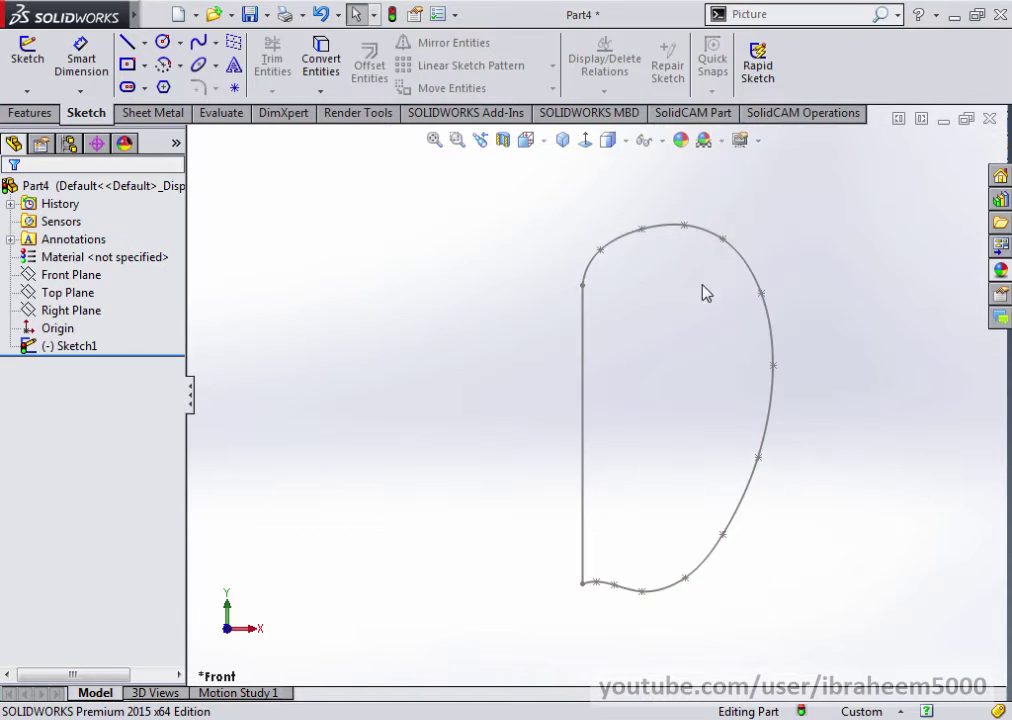
scroll(802, 420, "up", 2)
scroll(806, 413, "down", 2)
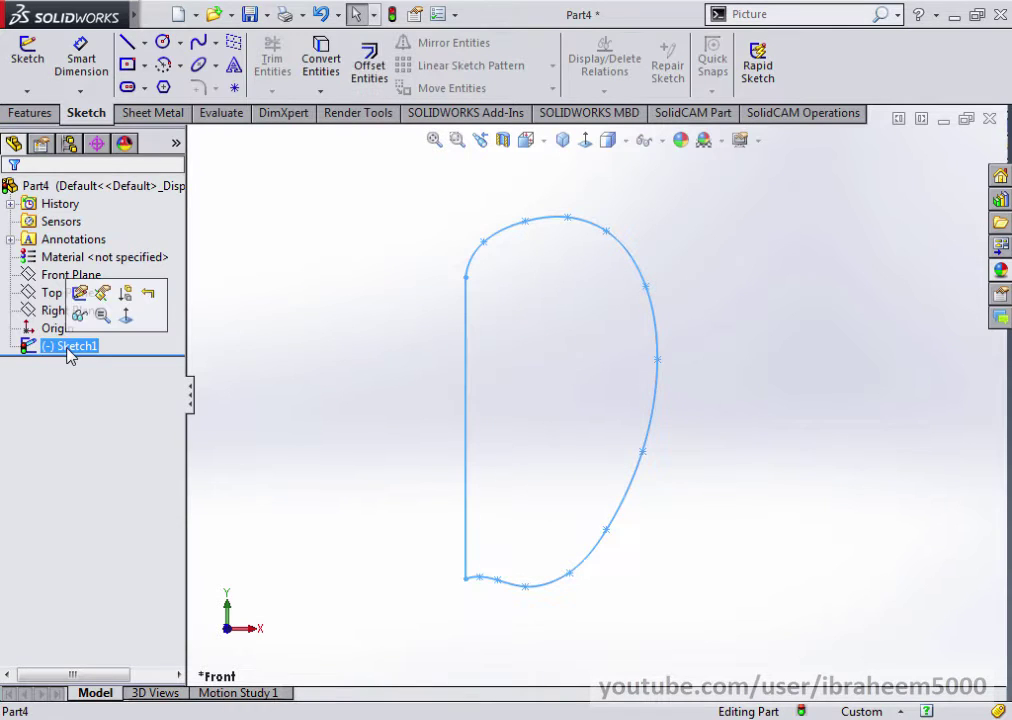
Revolve the half-apple profile 360° about the vertical line to create Revolve1.
left_click(33, 113)
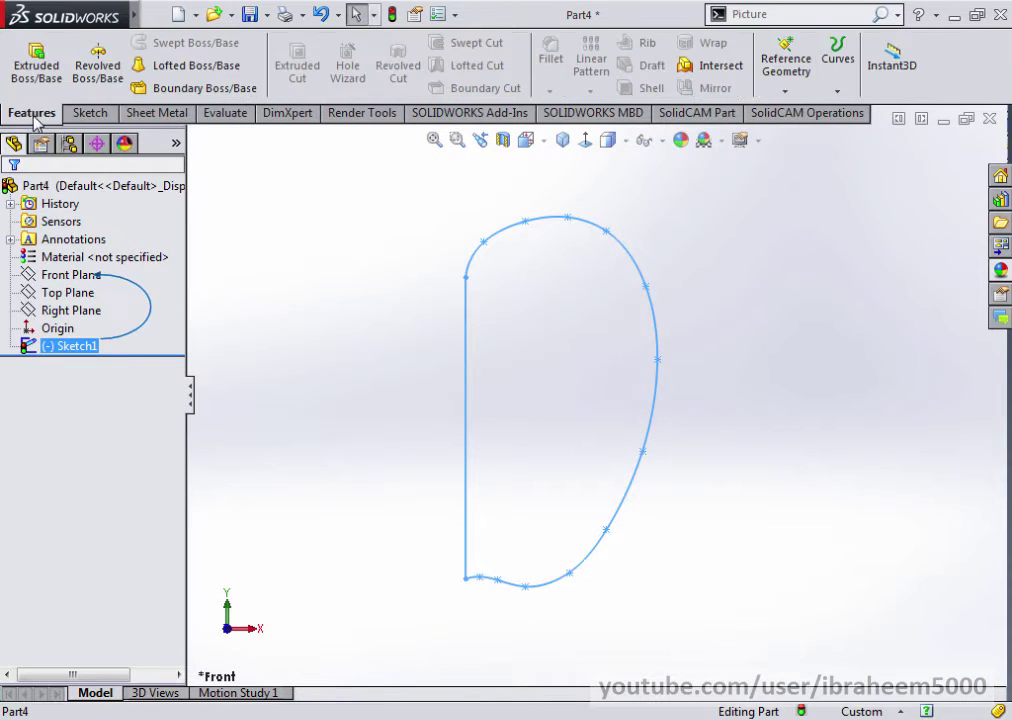
left_click(97, 62)
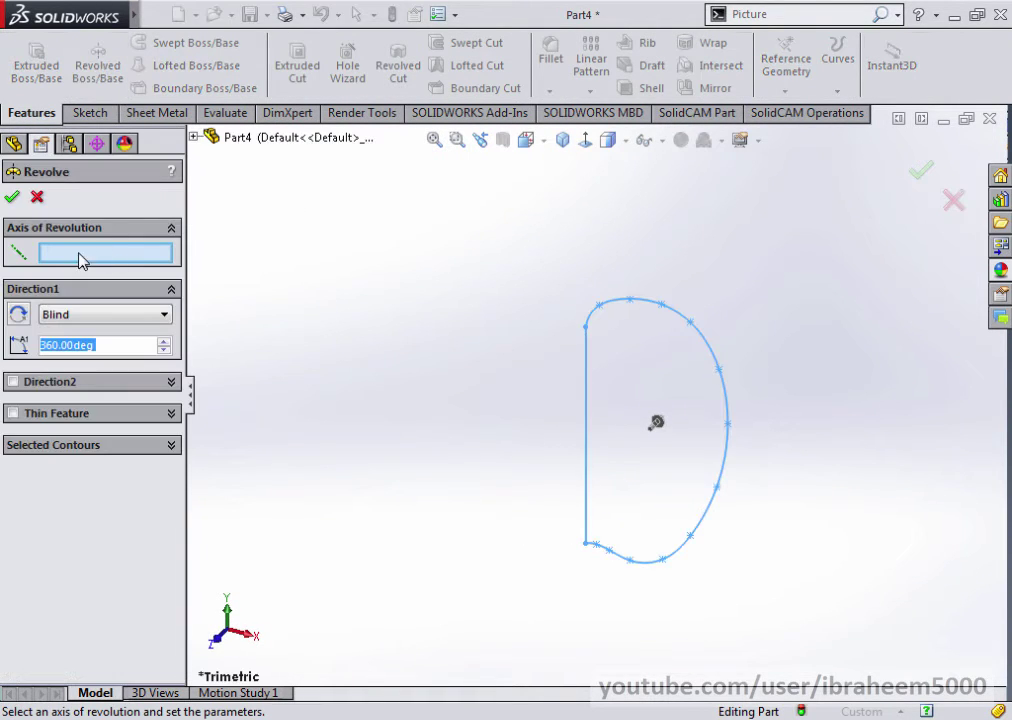
left_click(588, 402)
mouse_move(776, 422)
middle_mouse_down()
mouse_move(706, 334)
mouse_move(549, 402)
mouse_move(632, 420)
mouse_move(571, 368)
mouse_move(530, 383)
middle_mouse_up()
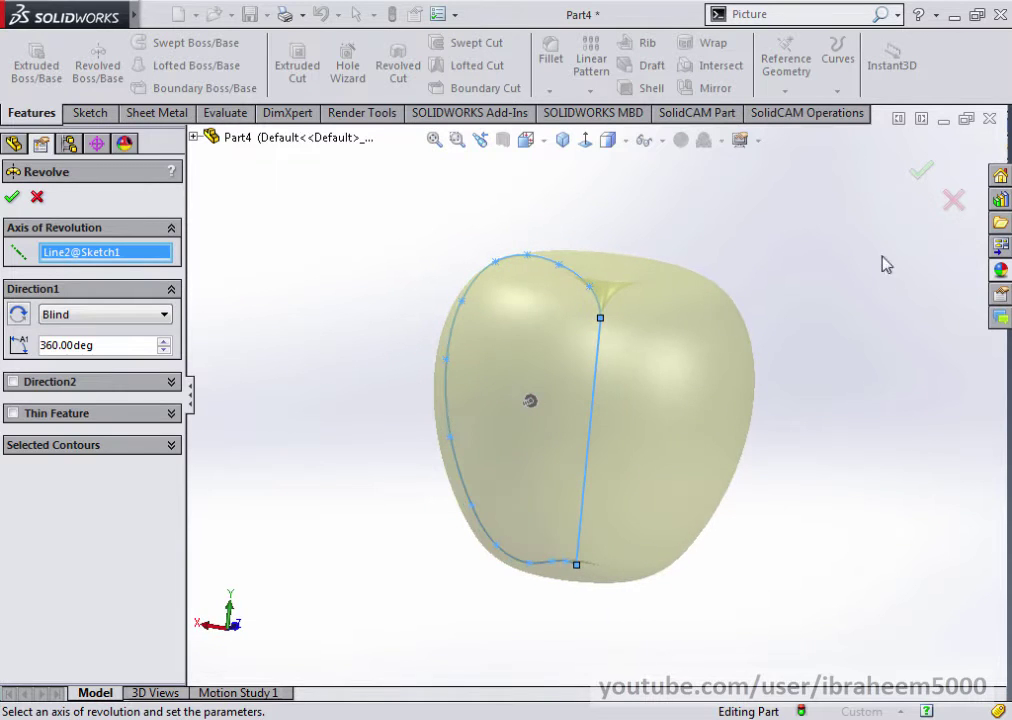
left_click(915, 174)
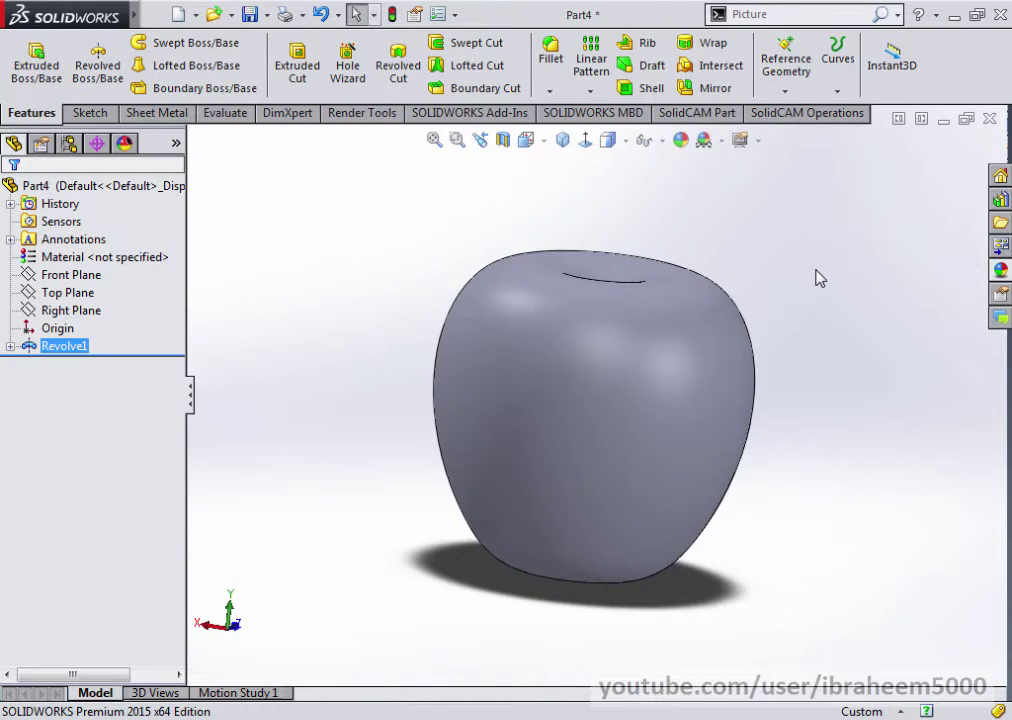
mouse_move(816, 278)
middle_mouse_down()
mouse_move(782, 407)
mouse_move(730, 219)
mouse_move(827, 294)
mouse_move(763, 340)
middle_mouse_up()
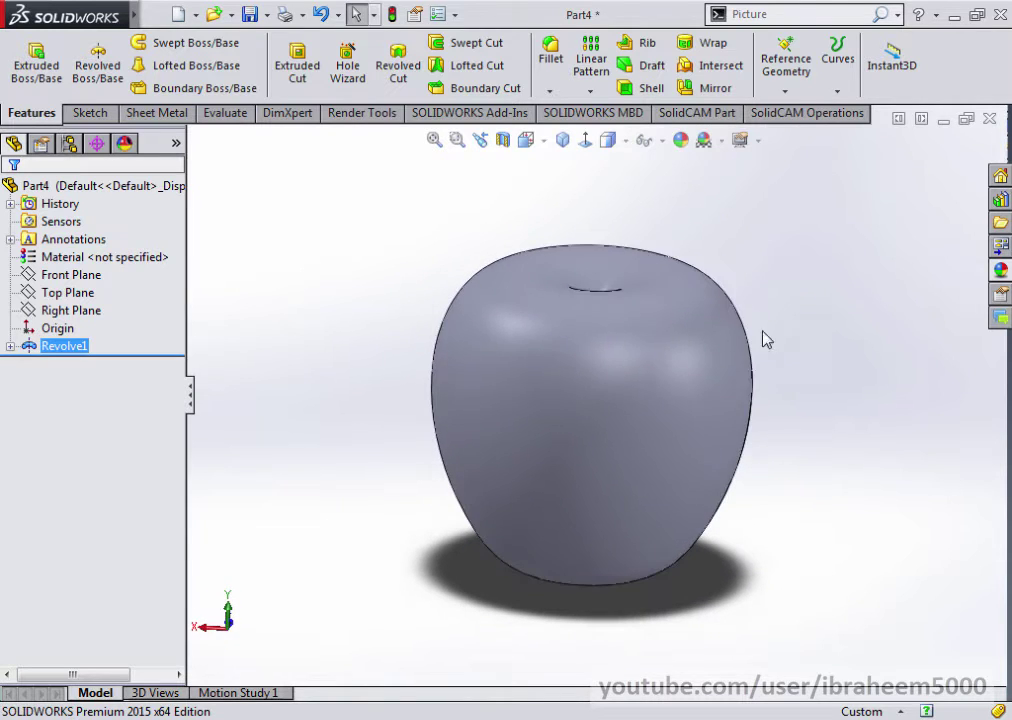
left_click(654, 408)
Apply a bright green colour appearance to the apple's face.
left_click(838, 326)
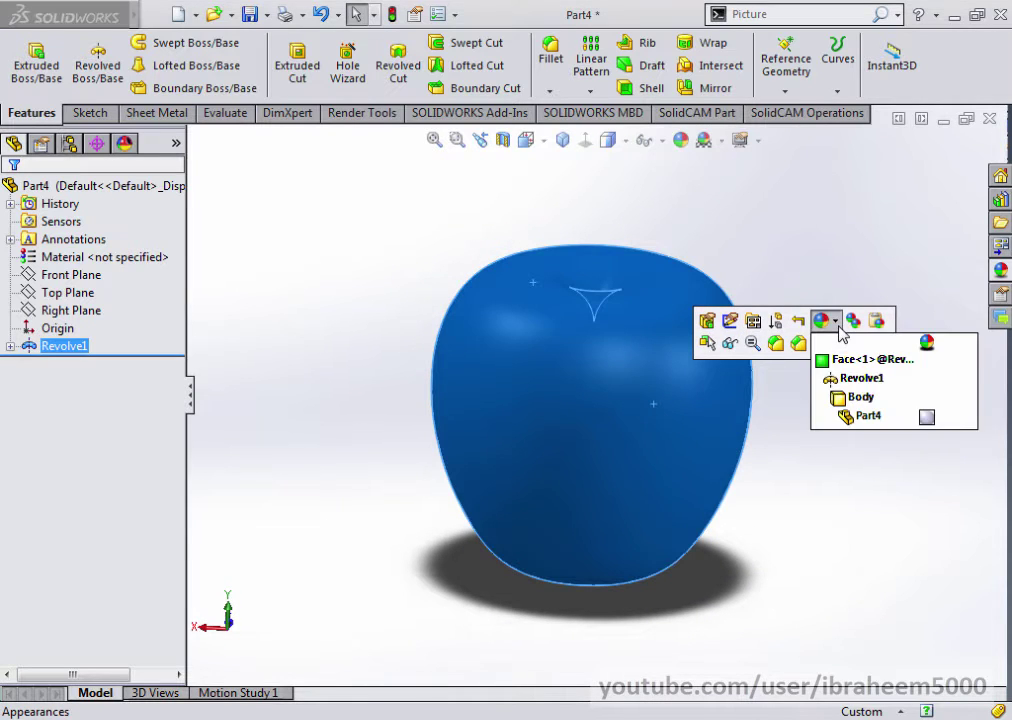
left_click(845, 359)
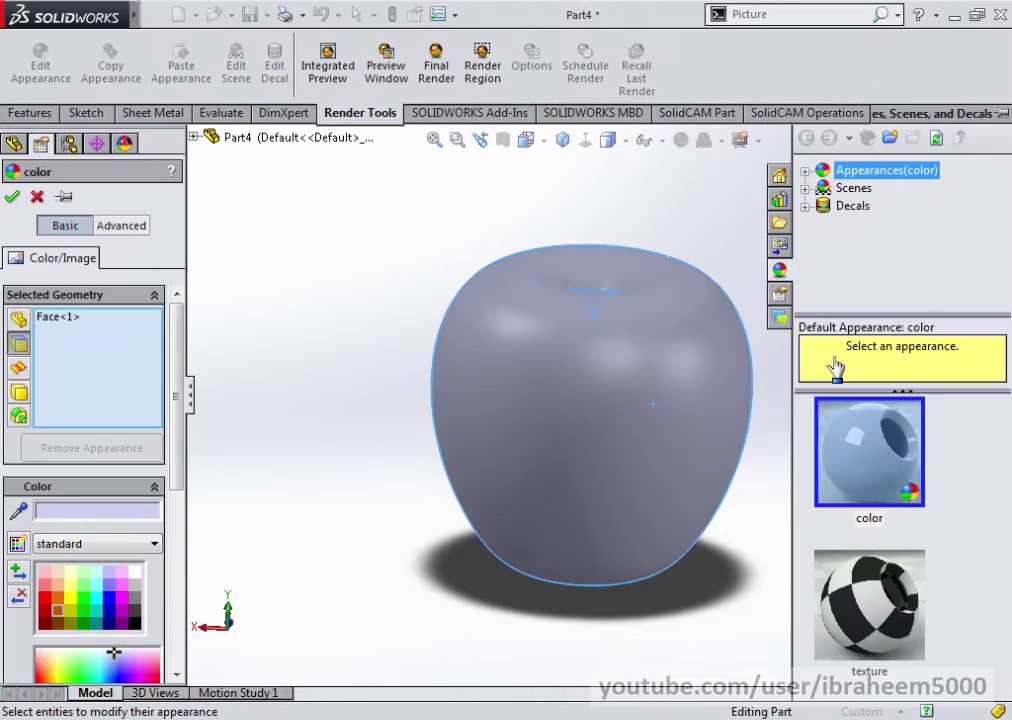
left_click(85, 604)
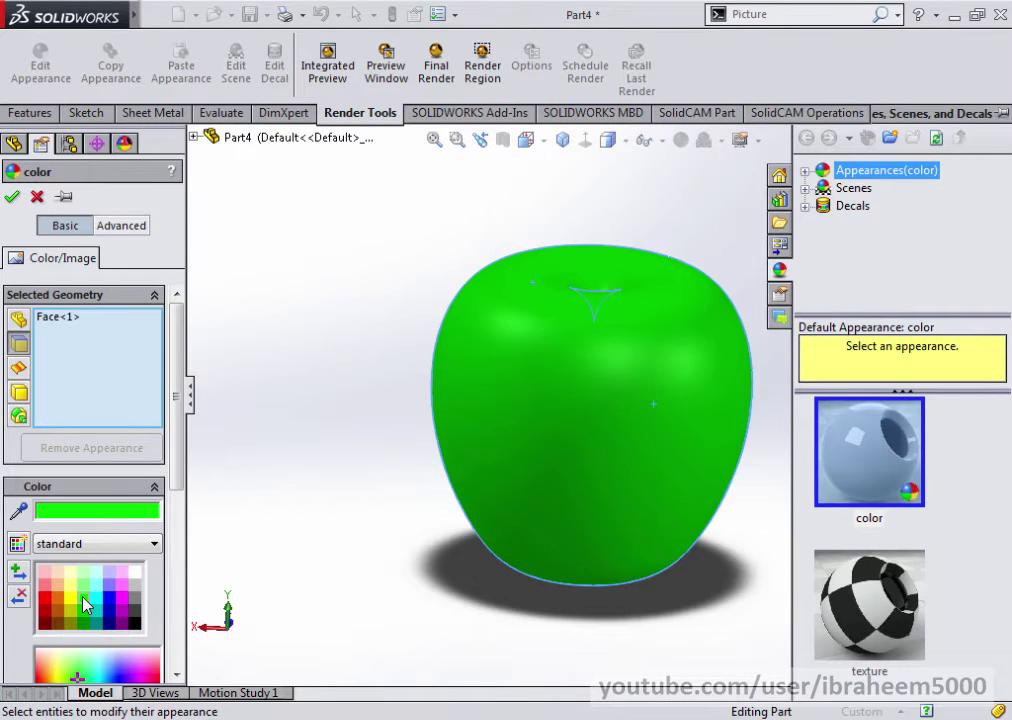
left_click(12, 196)
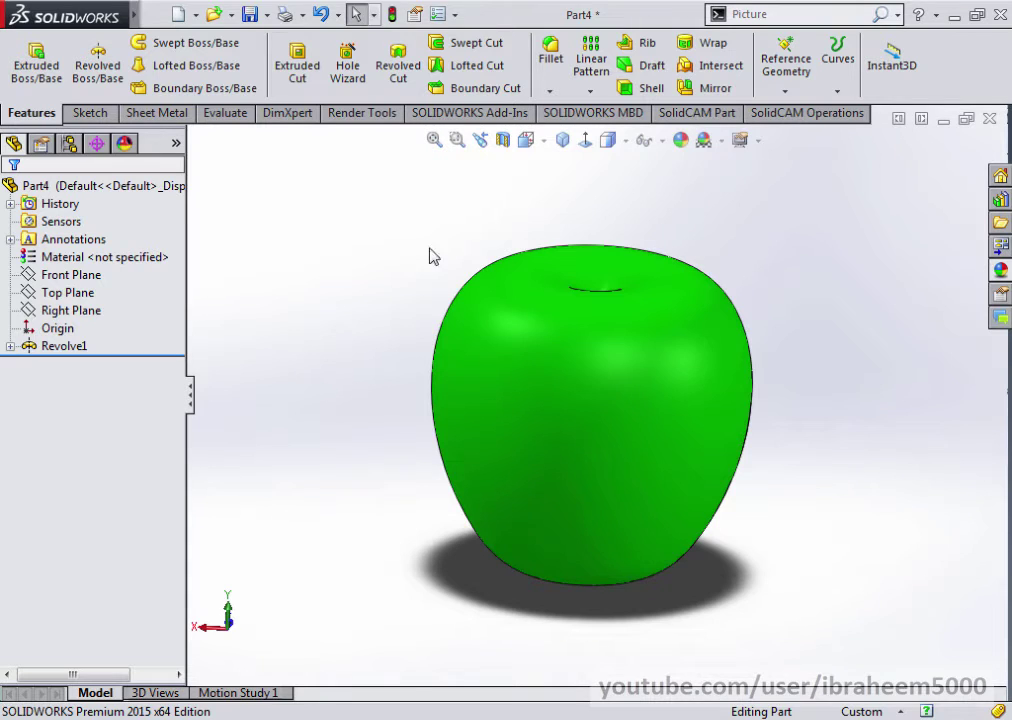
left_click(64, 295)
scroll(377, 350, "up", 1)
scroll(633, 451, "up", 1)
scroll(669, 431, "up", 1)
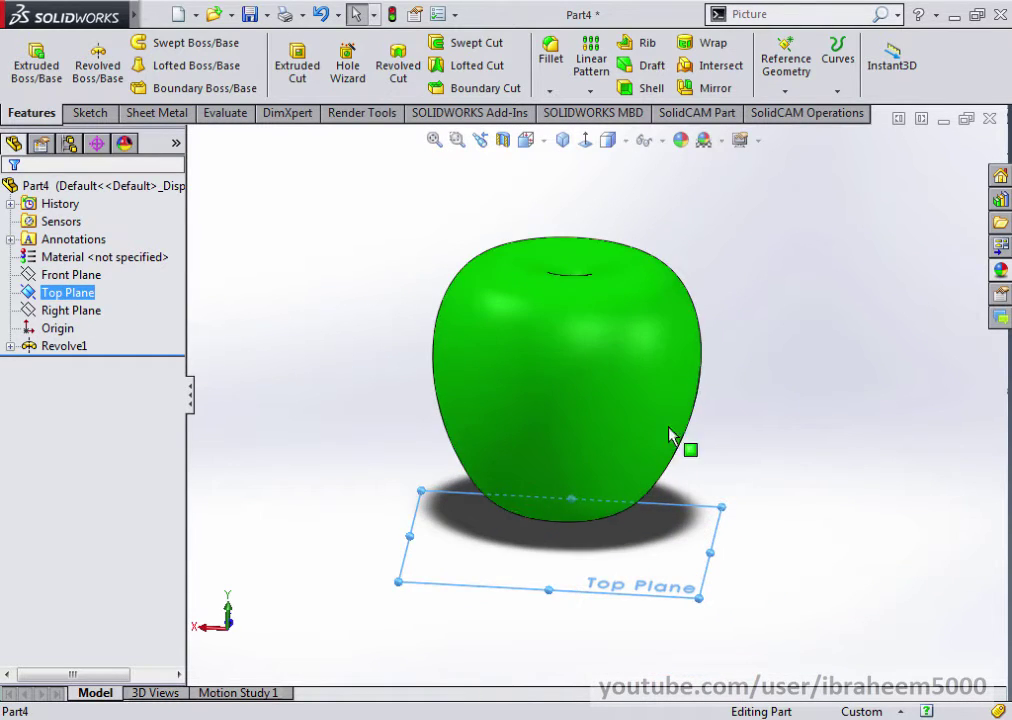
left_click(781, 88)
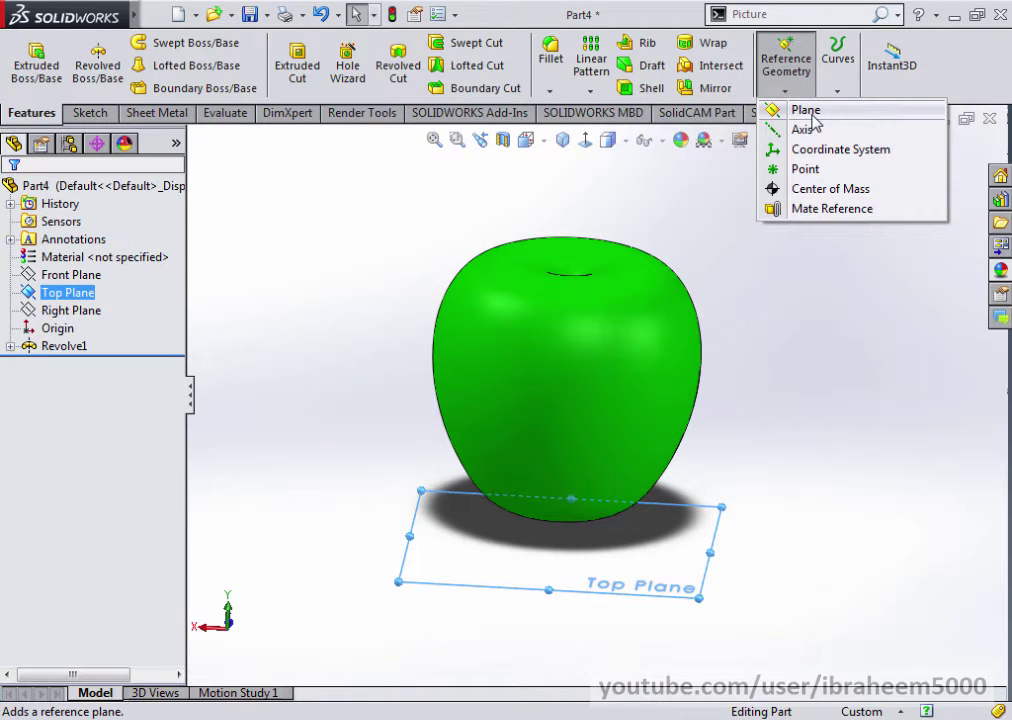
left_click(812, 118)
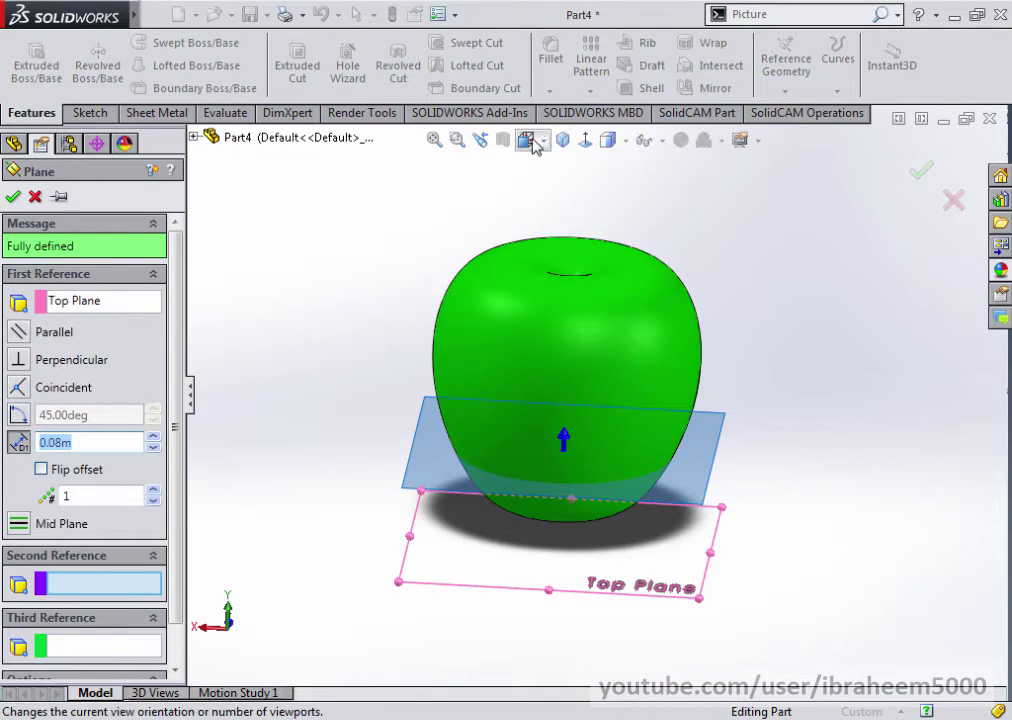
left_click(953, 200)
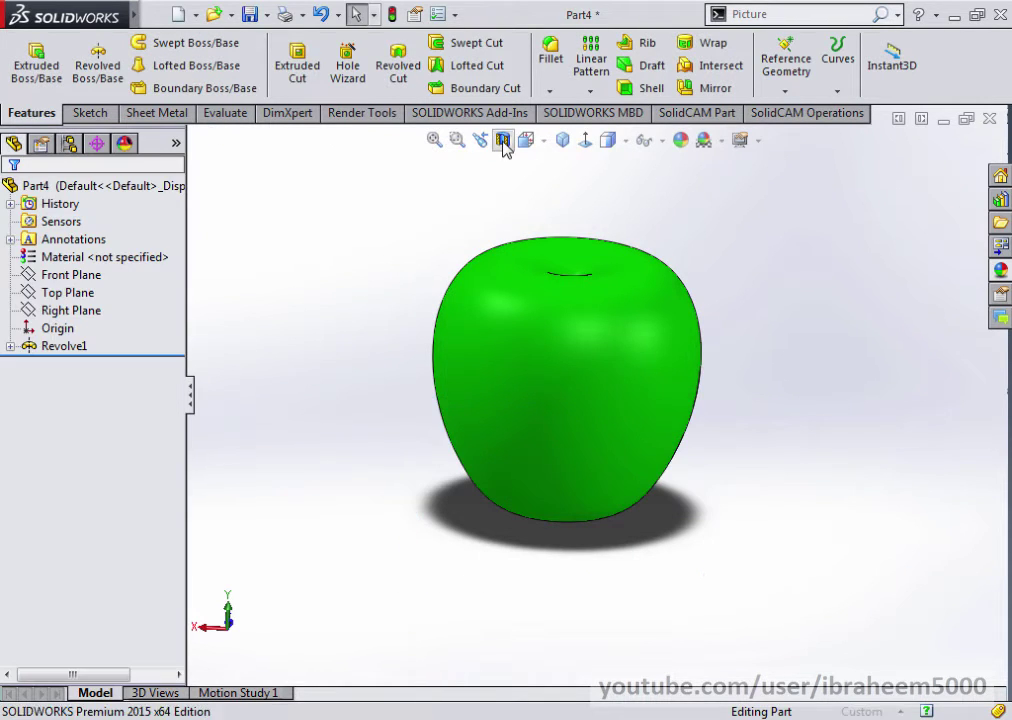
Show a Front Plane section view of the apple, viewed normal to the cut.
left_click(503, 140)
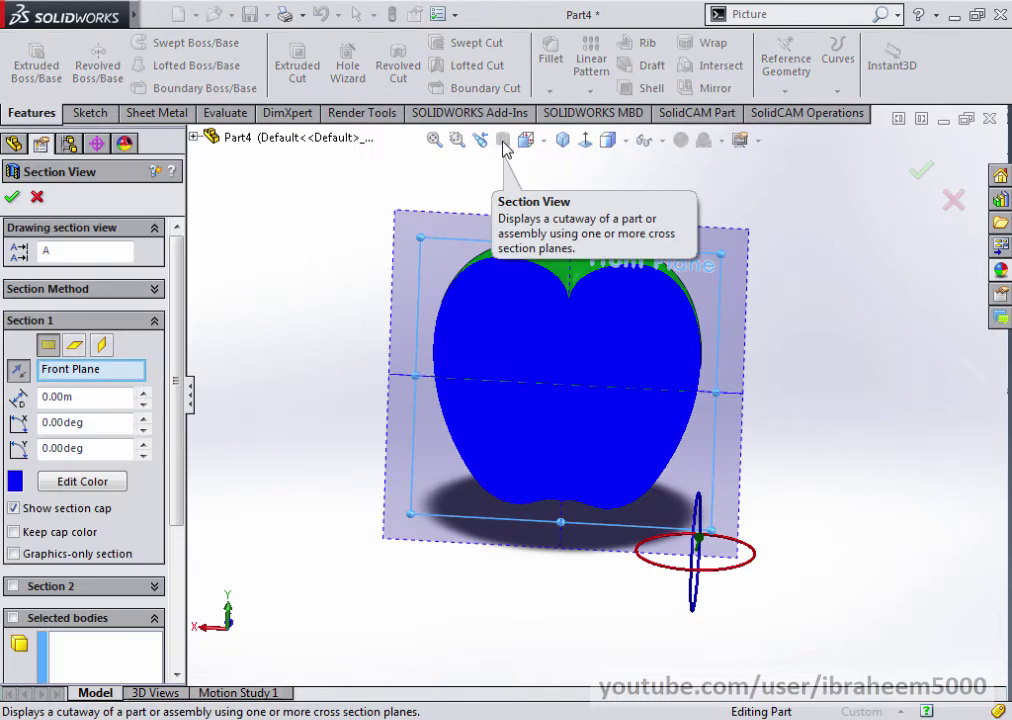
left_click(921, 172)
left_click(586, 140)
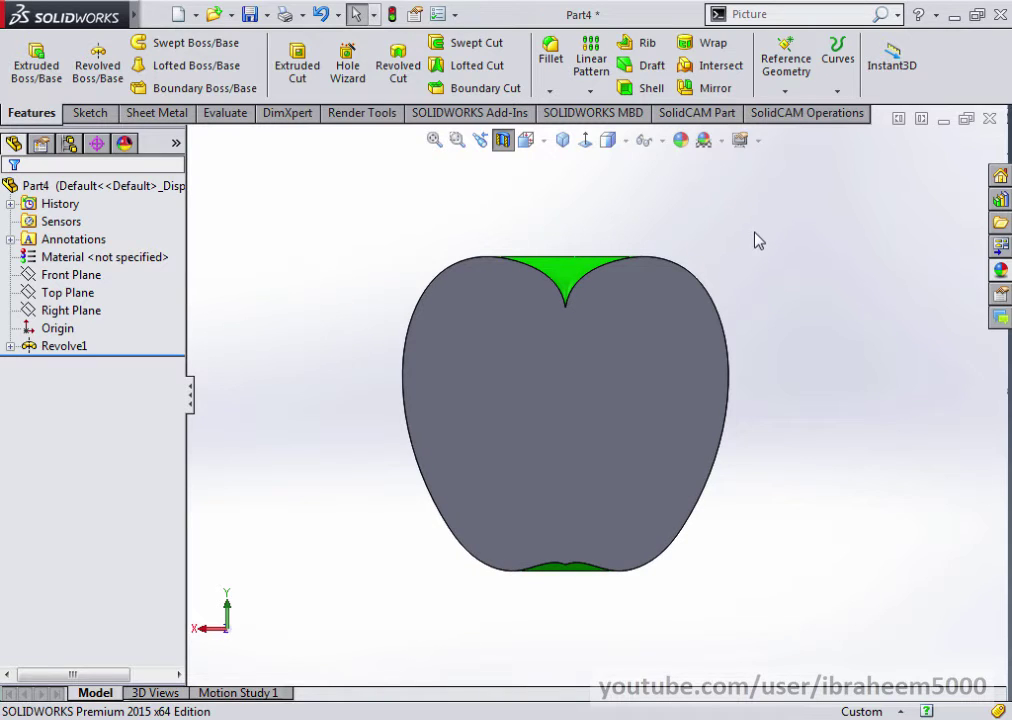
Start a new reference plane using Top Plane as its reference.
left_click(786, 92)
left_click(795, 104)
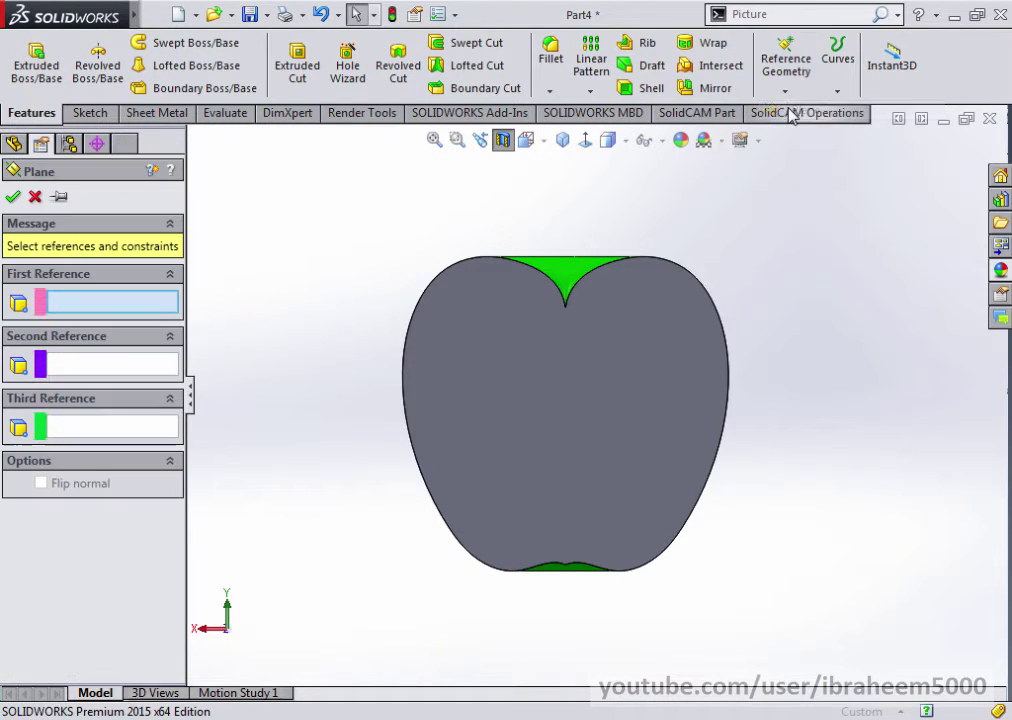
left_click(193, 138)
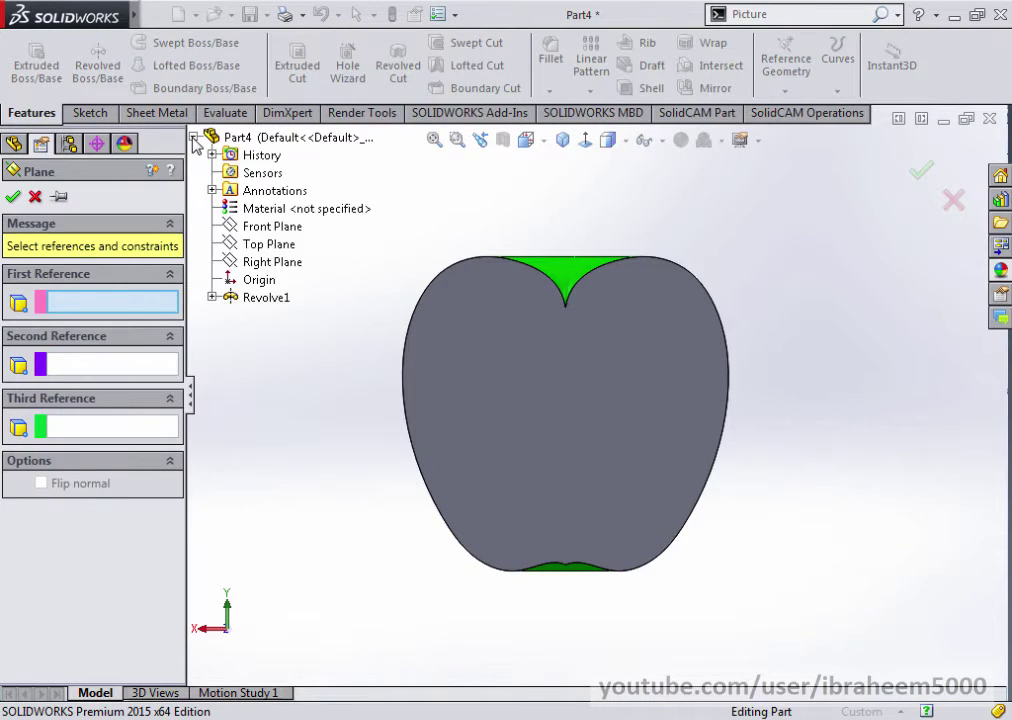
left_click(268, 254)
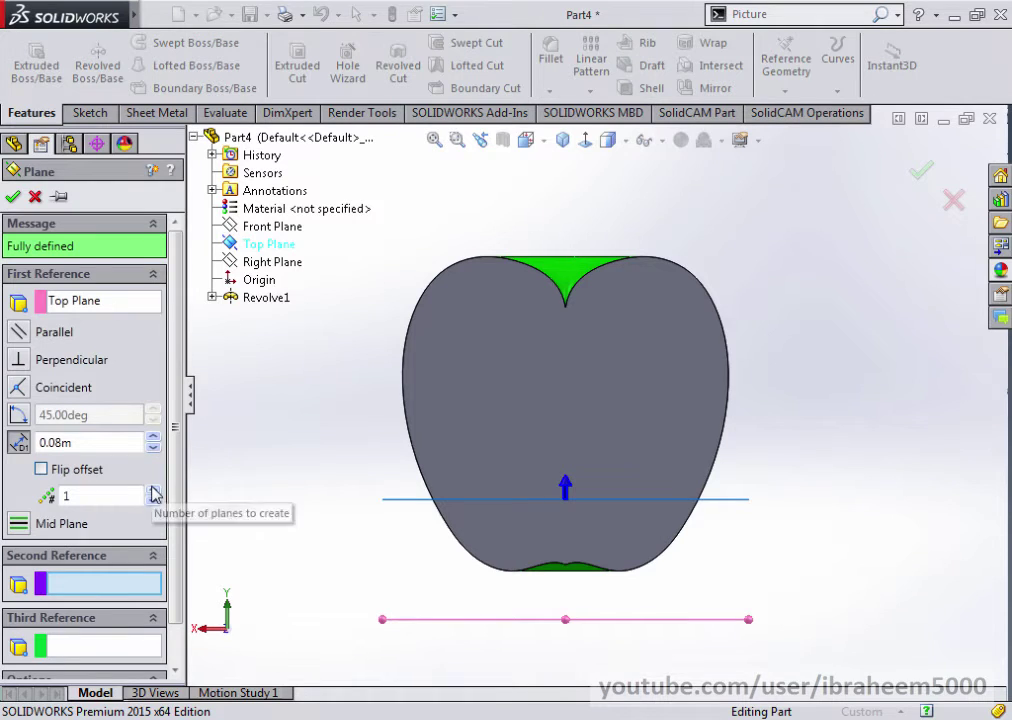
Set the plane offset to 0.20m near the apple's top and create Plane1.
left_click(153, 437)
left_click(153, 437)
left_click(153, 437)
left_click(153, 437)
left_click(153, 440)
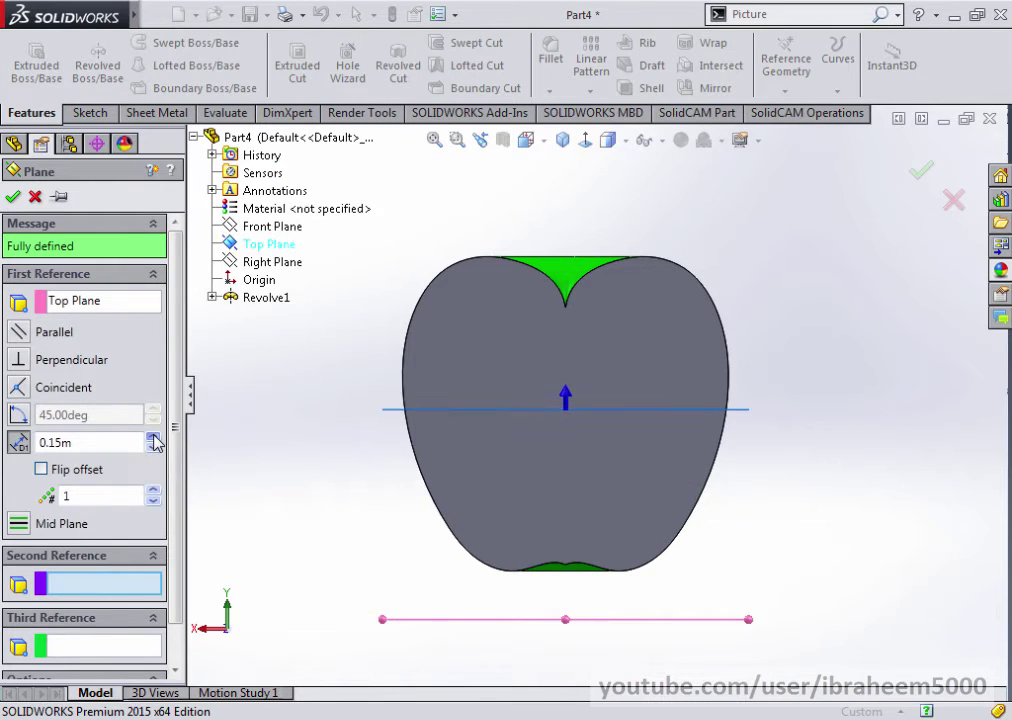
left_click(153, 440)
left_click(153, 440)
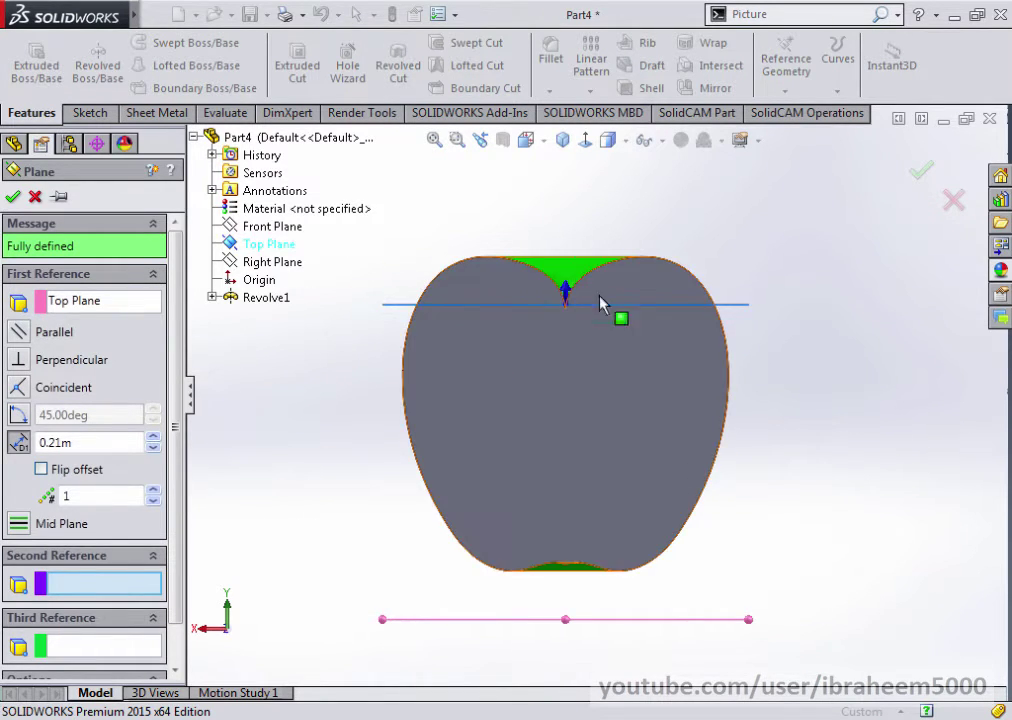
scroll(595, 312, "down", 2)
scroll(550, 358, "down", 2)
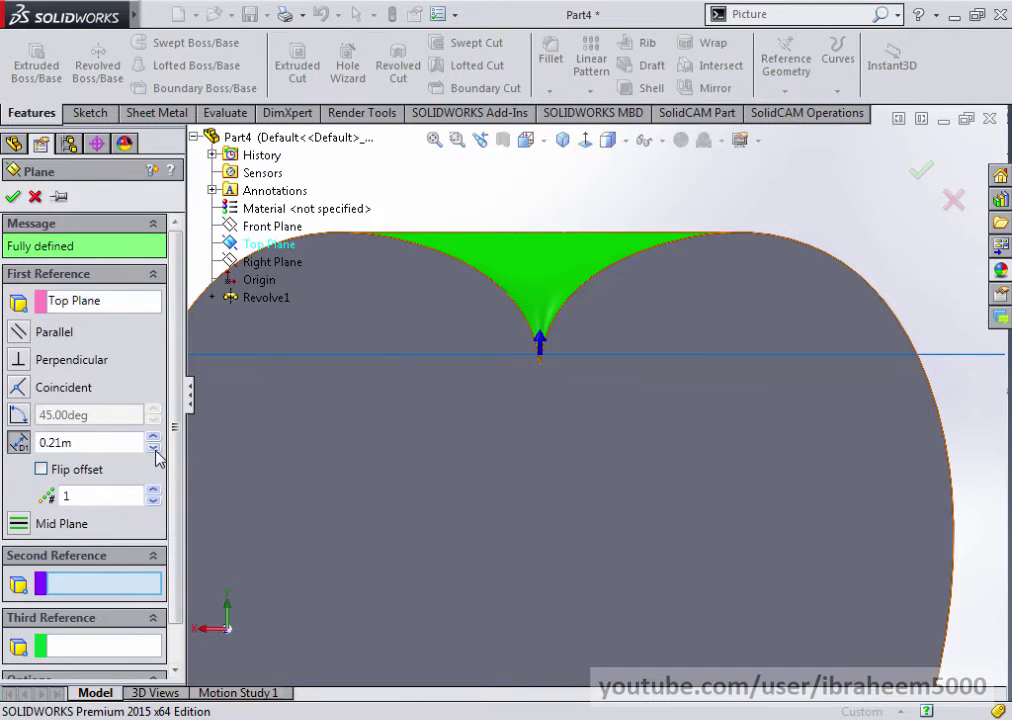
left_click(153, 447)
left_click(922, 174)
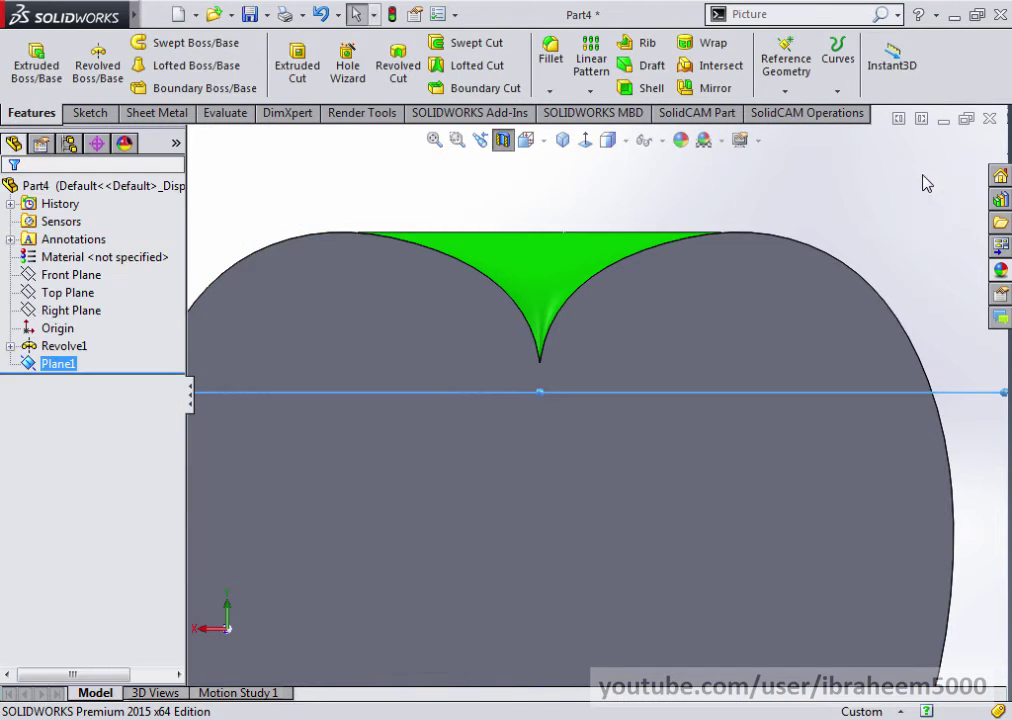
scroll(825, 278, "up", 4)
Start a new reference plane offset from Plane1.
middle_click_drag(825, 278, 773, 351)
scroll(773, 351, "down", 2)
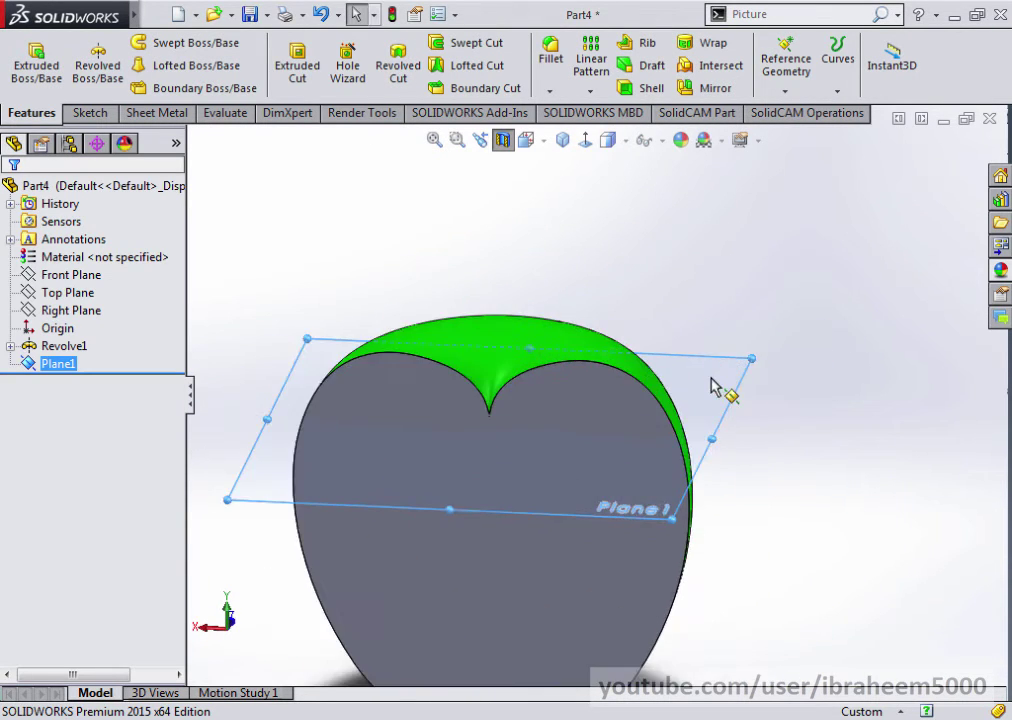
left_click(786, 62)
left_click(800, 108)
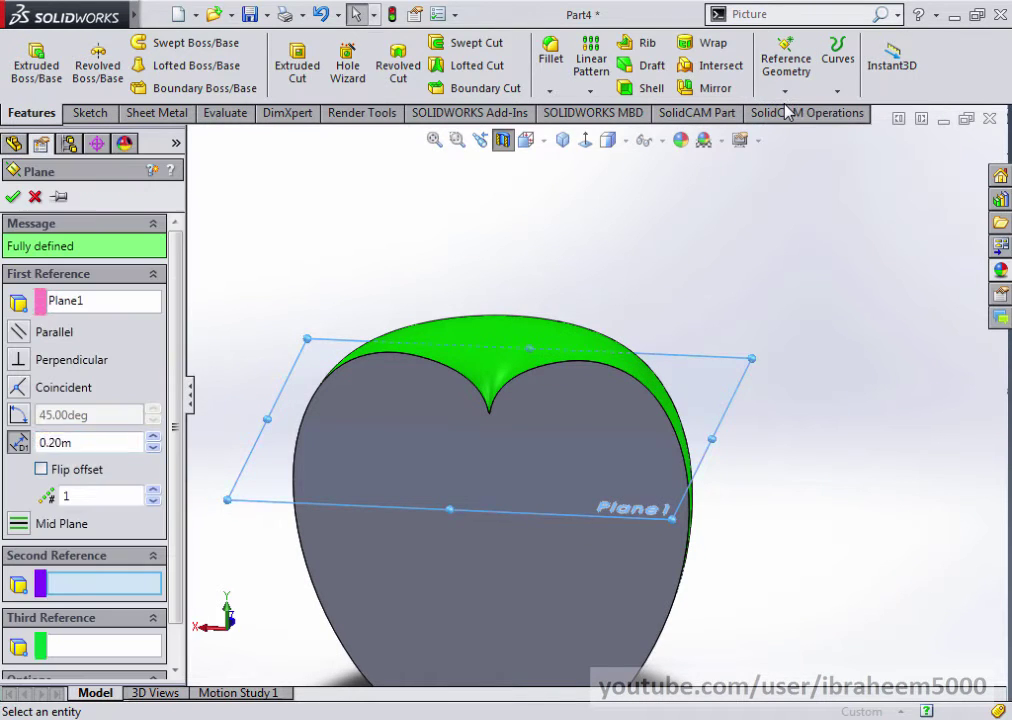
scroll(555, 281, "up", 1)
scroll(488, 327, "up", 3)
scroll(567, 248, "up", 1)
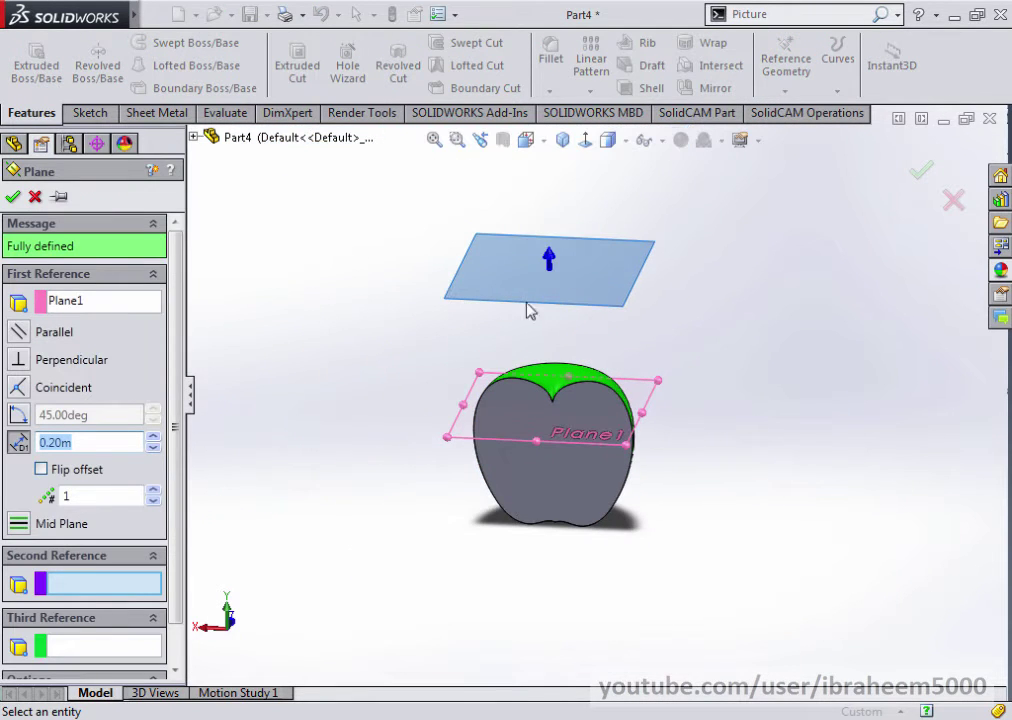
left_click_drag(153, 447, 157, 452)
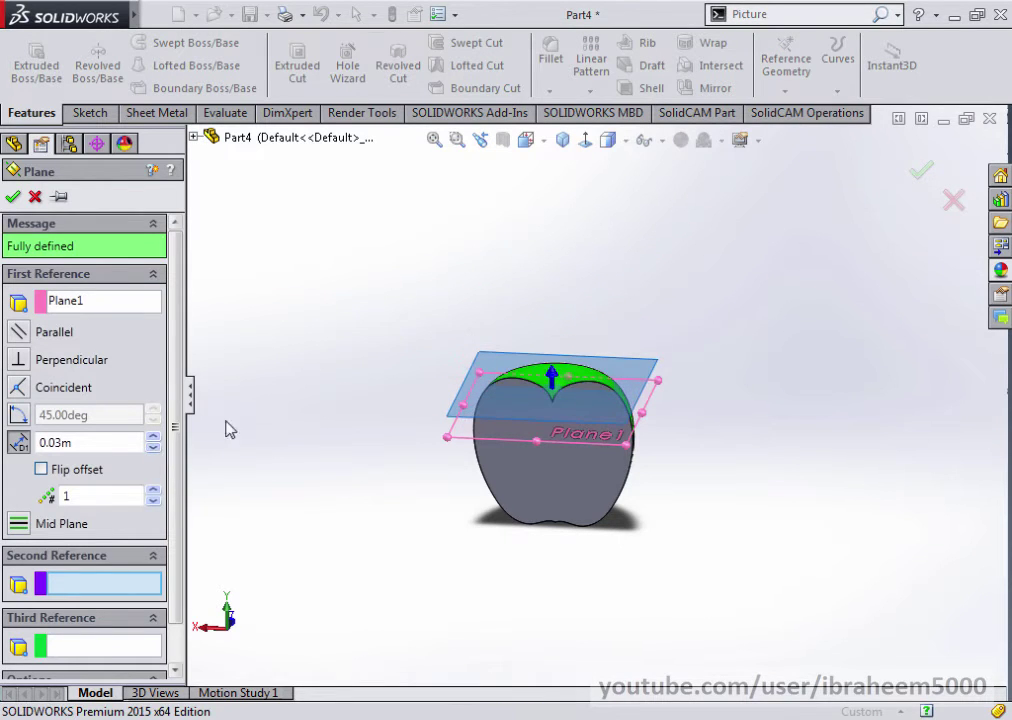
Set the plane count to 2 at 0.04m offset, creating Plane2 and Plane3.
middle_click_drag(657, 391, 533, 413)
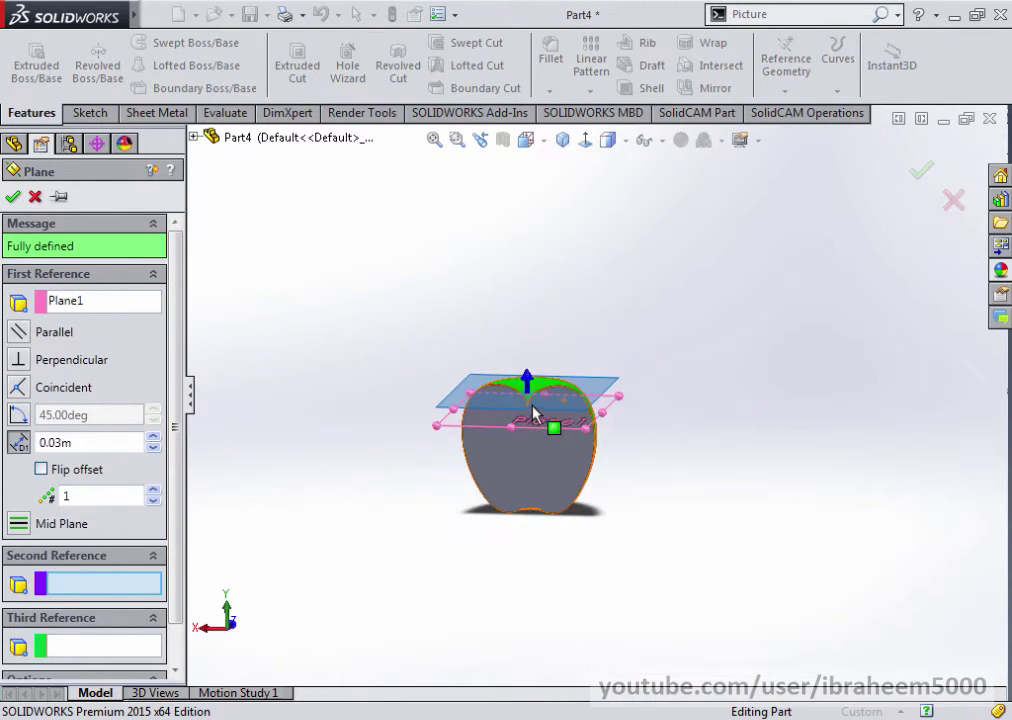
scroll(533, 413, "down", 5)
left_click(153, 491)
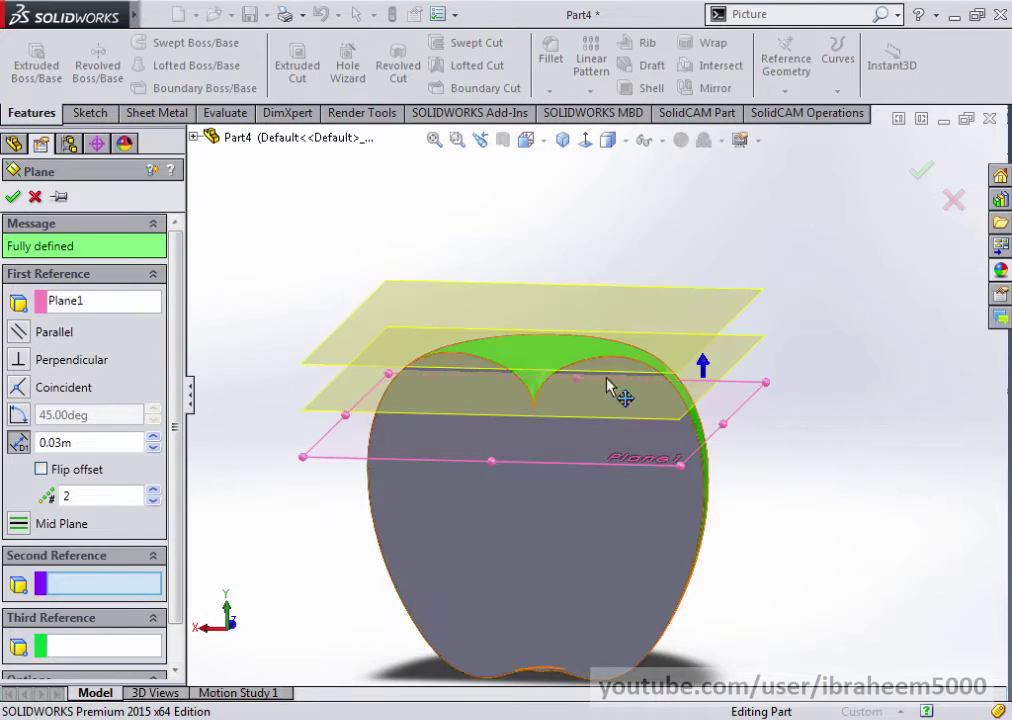
middle_click_drag(784, 280, 777, 260)
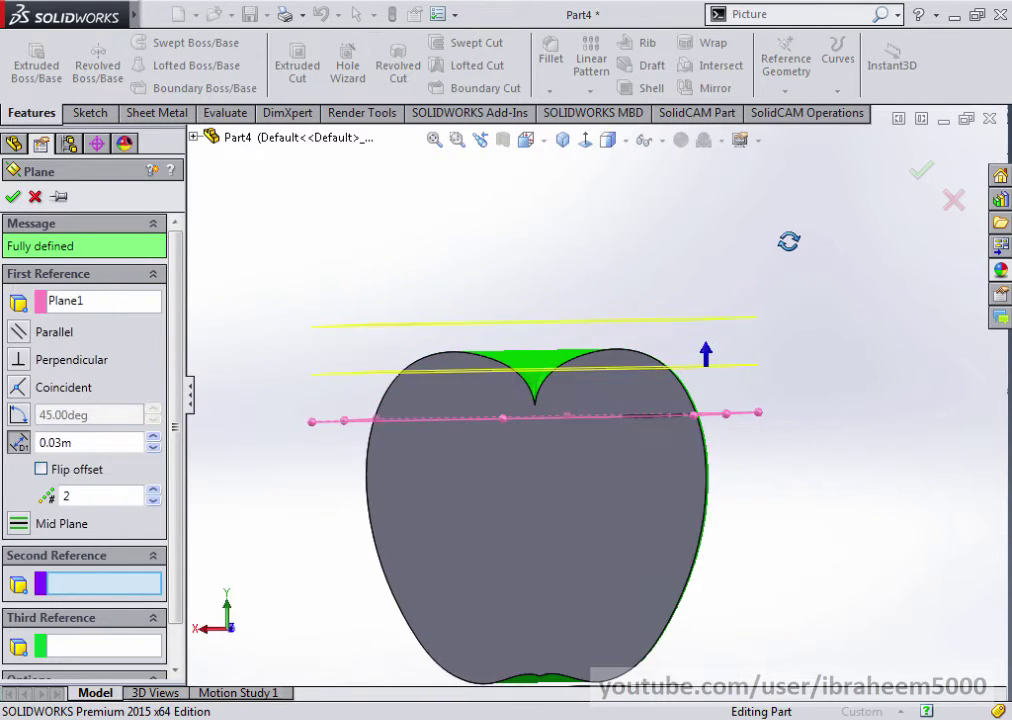
left_click(153, 437)
mouse_move(775, 374)
middle_mouse_down()
mouse_move(777, 320)
mouse_move(797, 321)
mouse_move(759, 343)
mouse_move(875, 248)
middle_mouse_up()
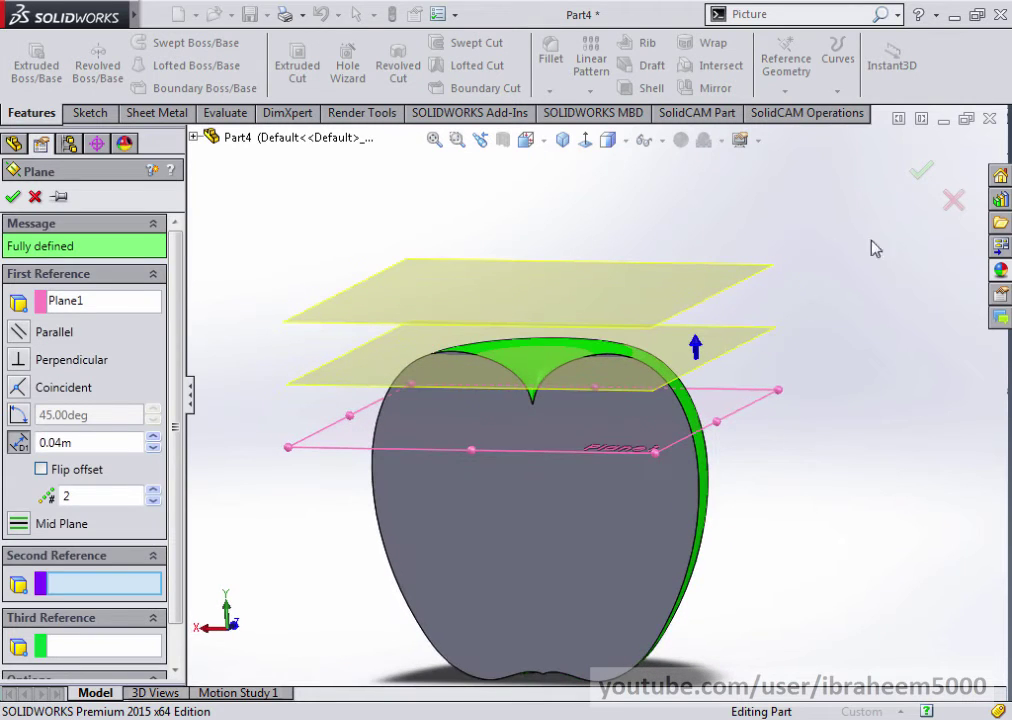
left_click(920, 172)
mouse_move(913, 185)
middle_mouse_down()
mouse_move(809, 303)
mouse_move(808, 357)
mouse_move(800, 296)
mouse_move(811, 312)
mouse_move(736, 385)
middle_mouse_up()
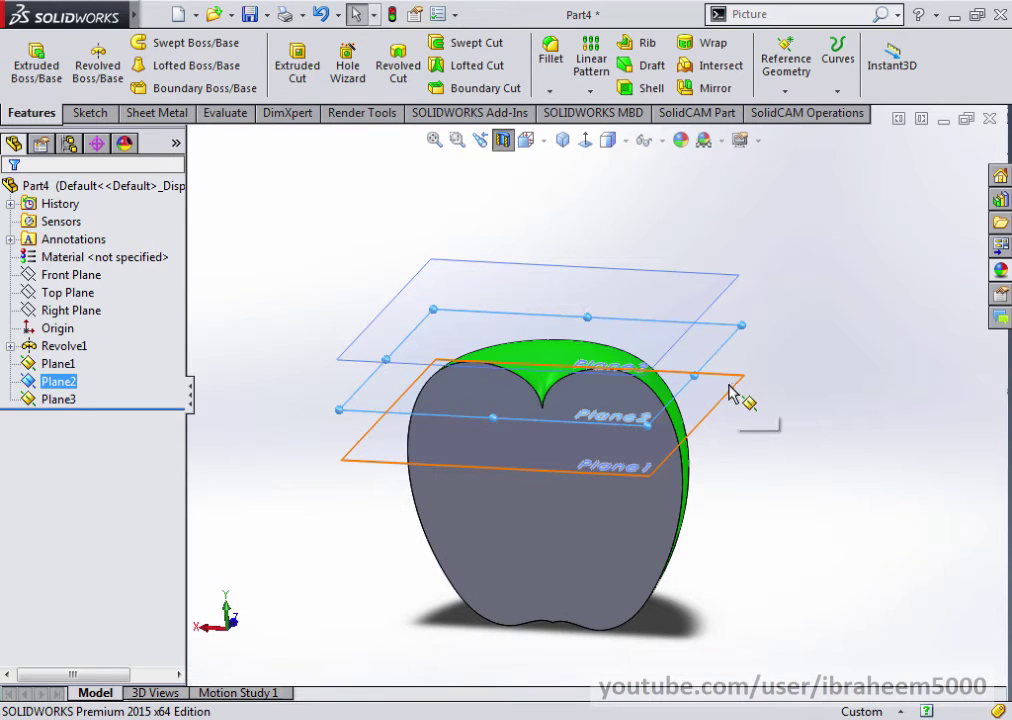
Sketch a small circle on Plane1 centred at the apple's top centre as Sketch2.
left_click(730, 387)
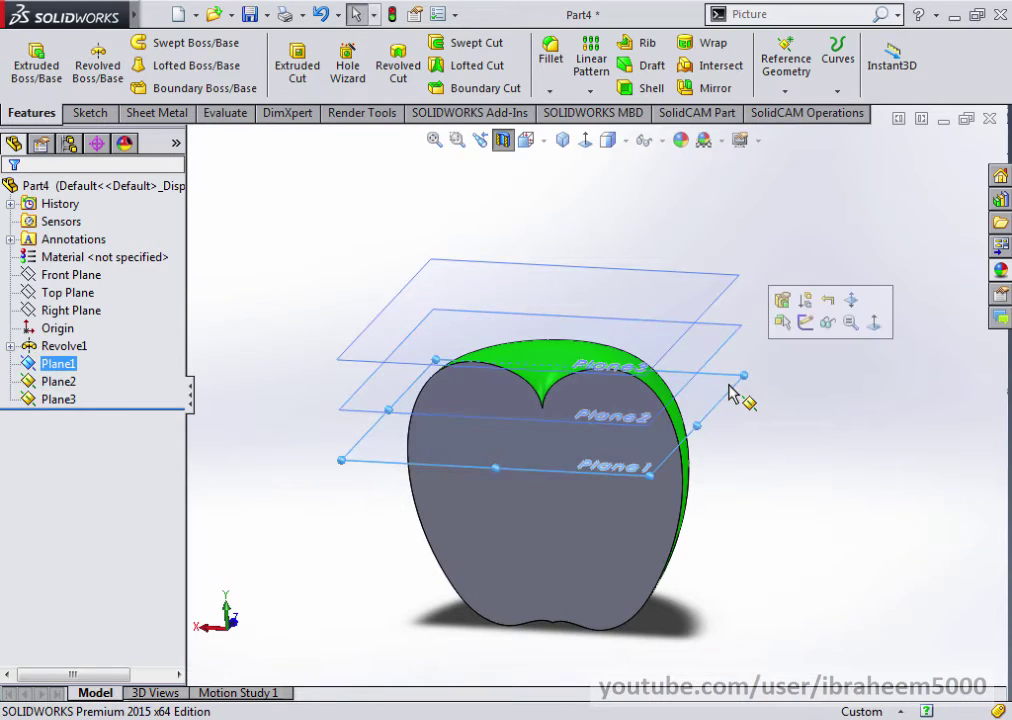
left_click(587, 140)
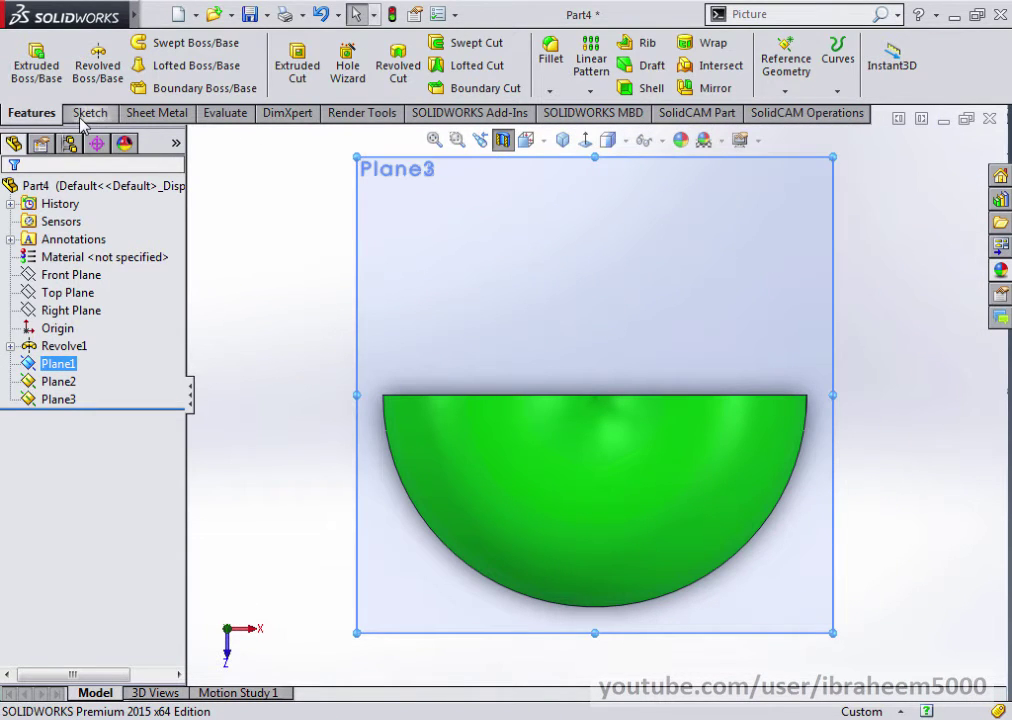
left_click(86, 113)
left_click(165, 45)
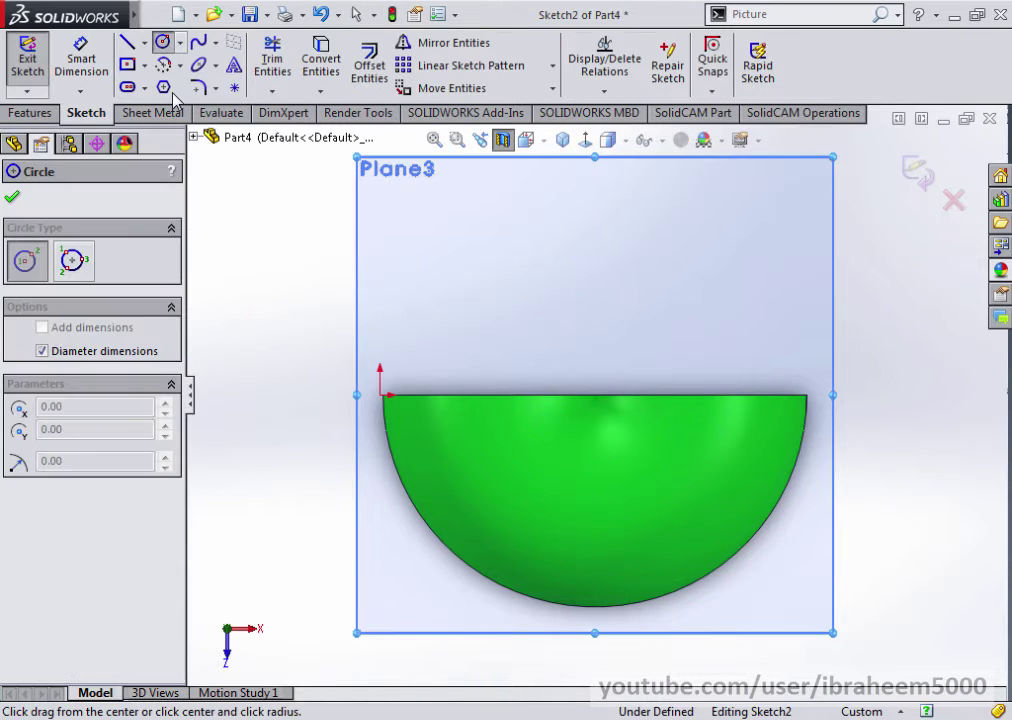
scroll(606, 440, "down", 4)
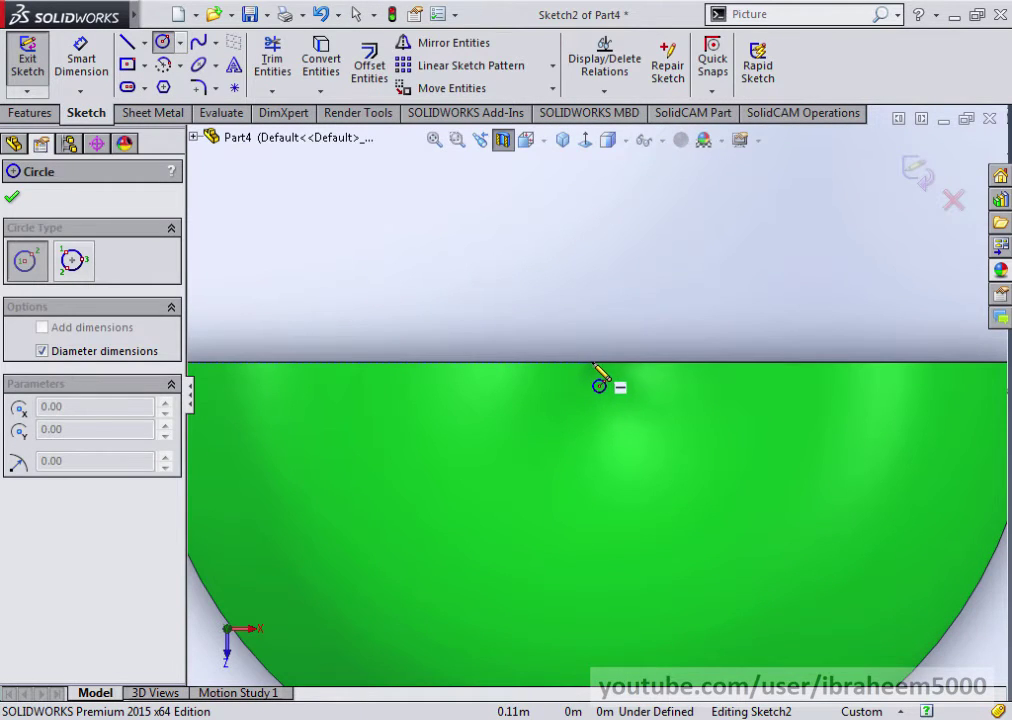
left_click(592, 363)
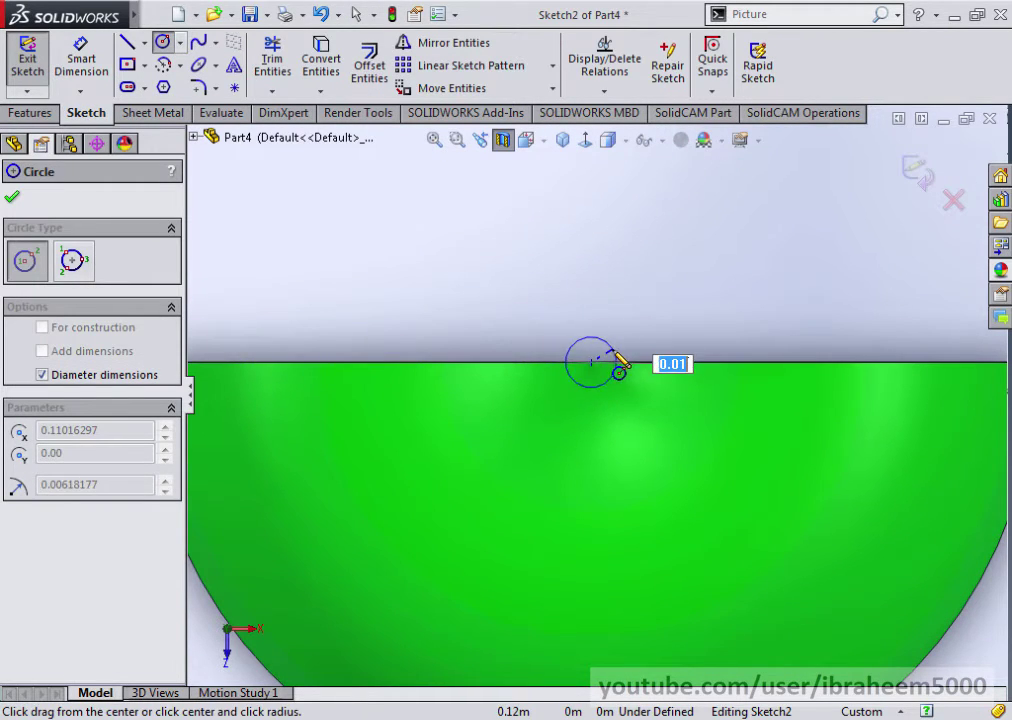
left_click(608, 358)
scroll(625, 380, "up", 4)
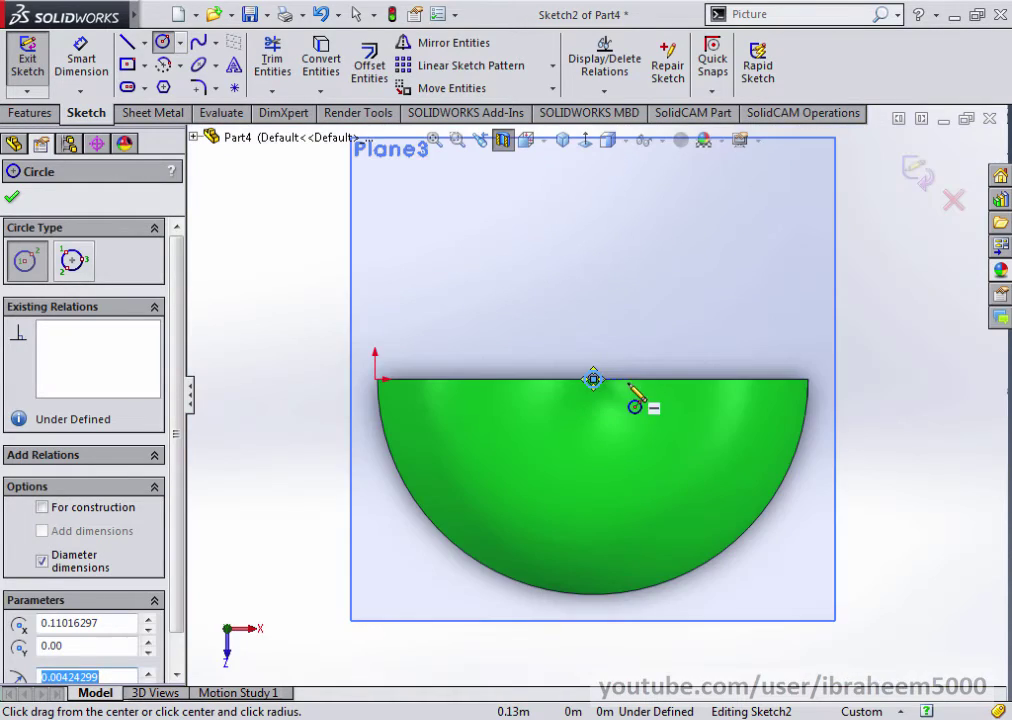
mouse_move(652, 432)
middle_mouse_down()
mouse_move(406, 345)
mouse_move(492, 346)
middle_mouse_up()
key("Escape")
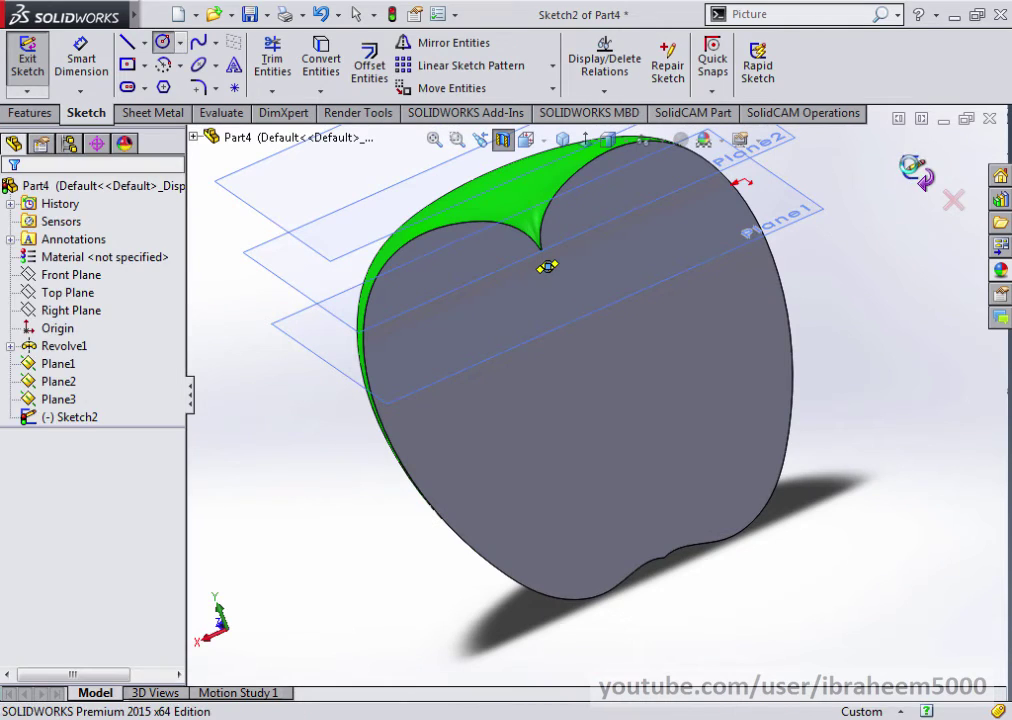
key("ctrl+b")
Sketch a second small circle on Plane2 at the apple's top centre as Sketch3.
mouse_move(758, 240)
middle_mouse_down()
mouse_move(669, 239)
mouse_move(707, 287)
mouse_move(730, 254)
middle_mouse_up()
scroll(678, 271, "up", 3)
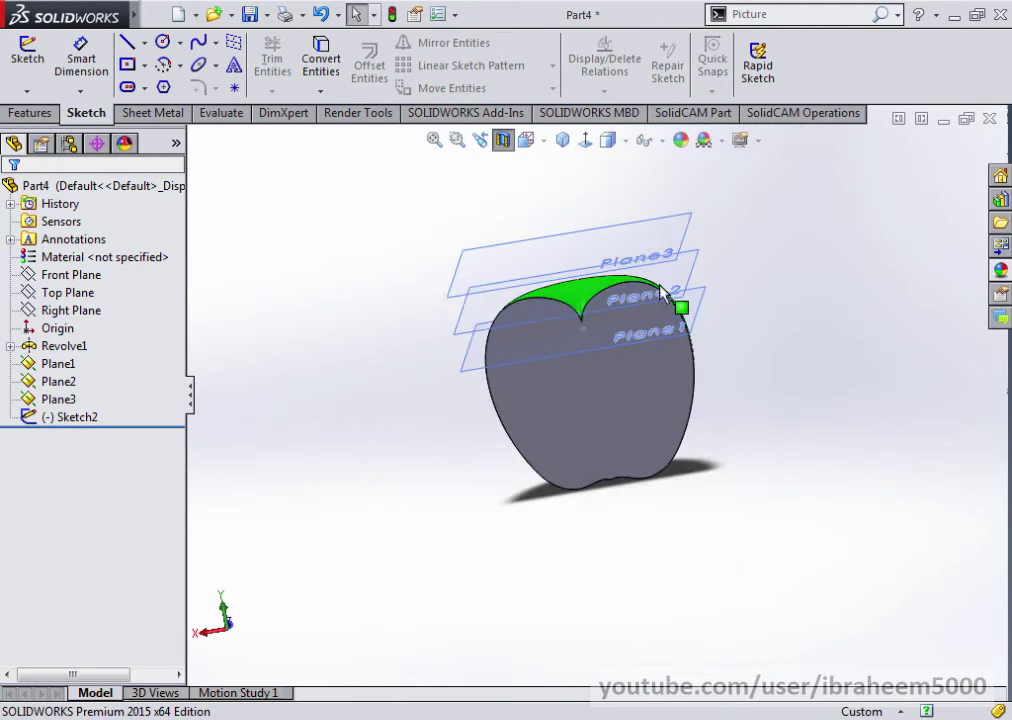
scroll(700, 285, "down", 1)
left_click(716, 292)
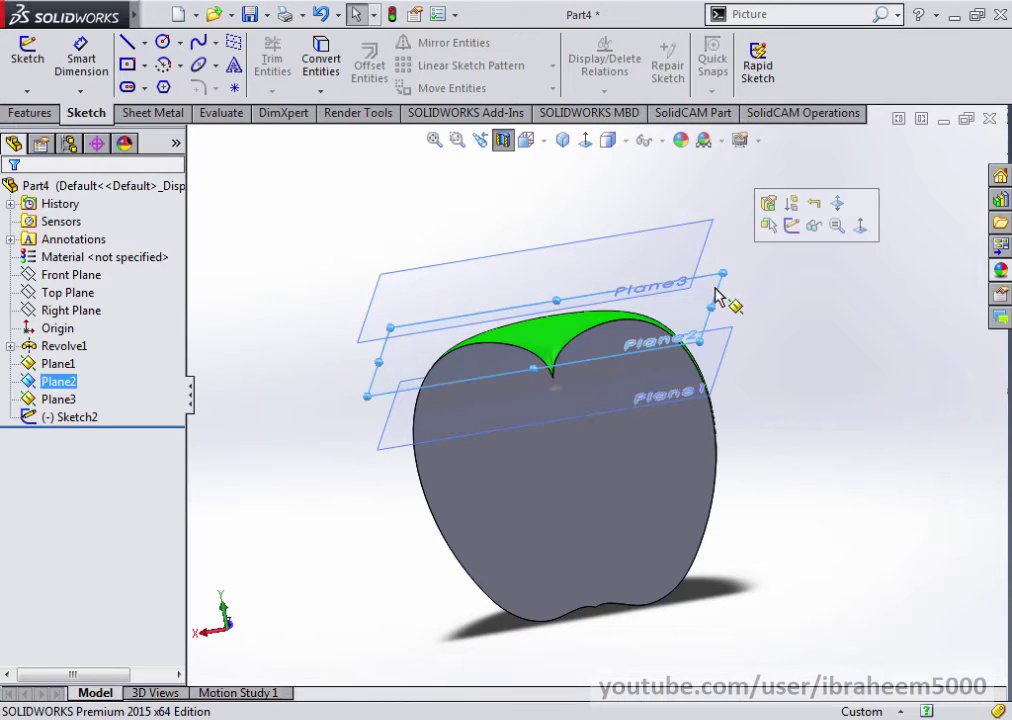
left_click(166, 45)
left_click(588, 140)
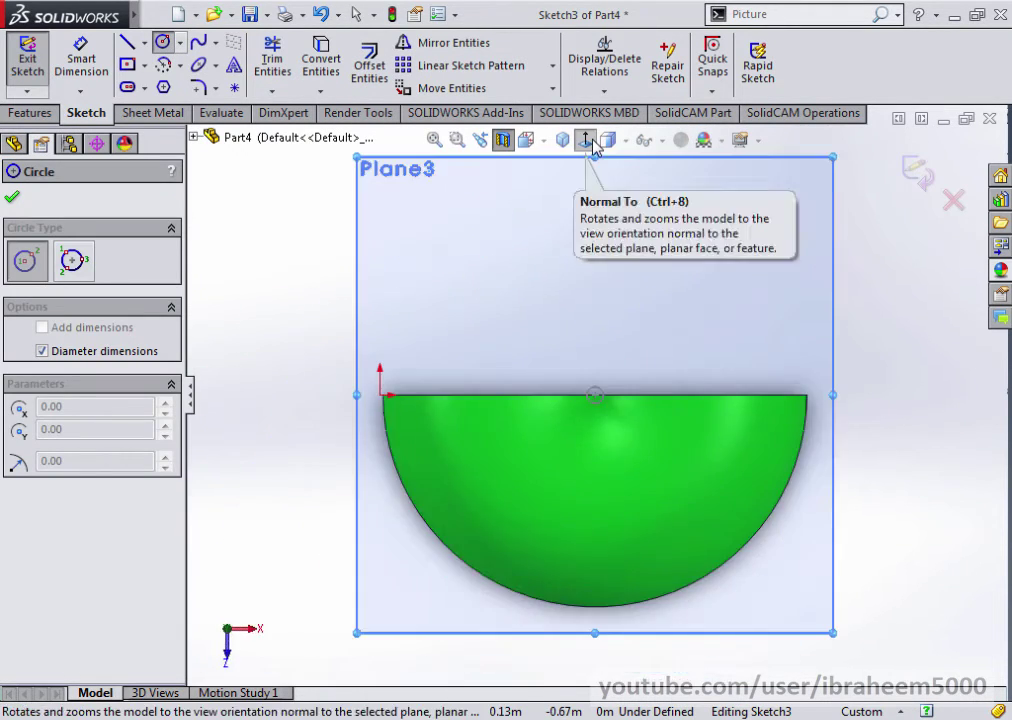
scroll(598, 393, "down", 3)
scroll(588, 398, "up", 1)
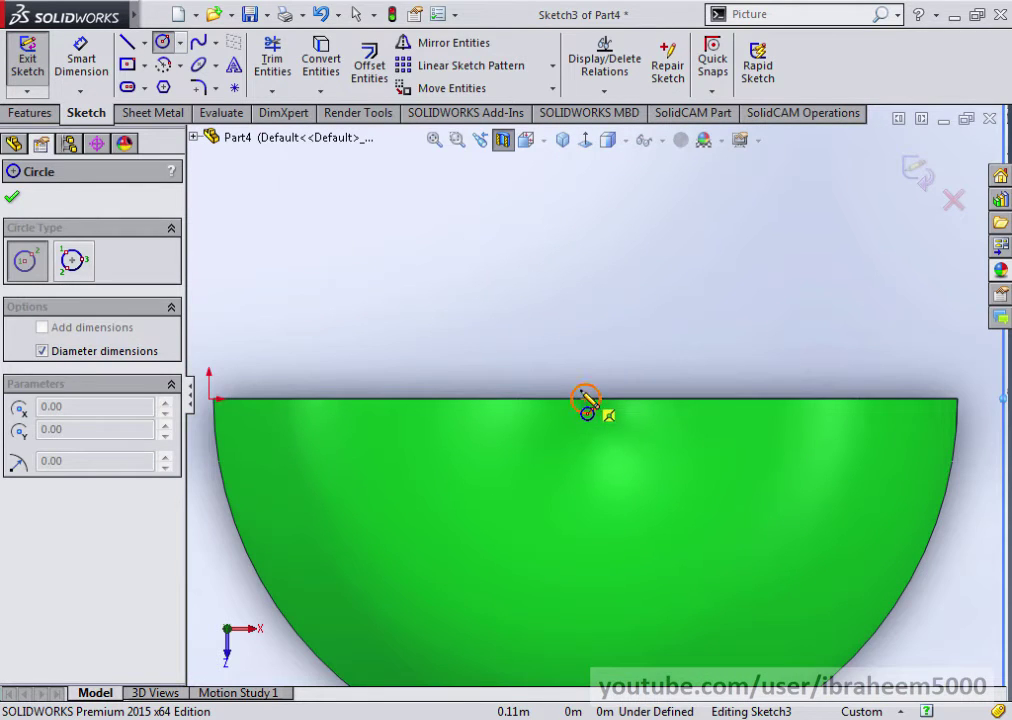
scroll(605, 410, "up", 2)
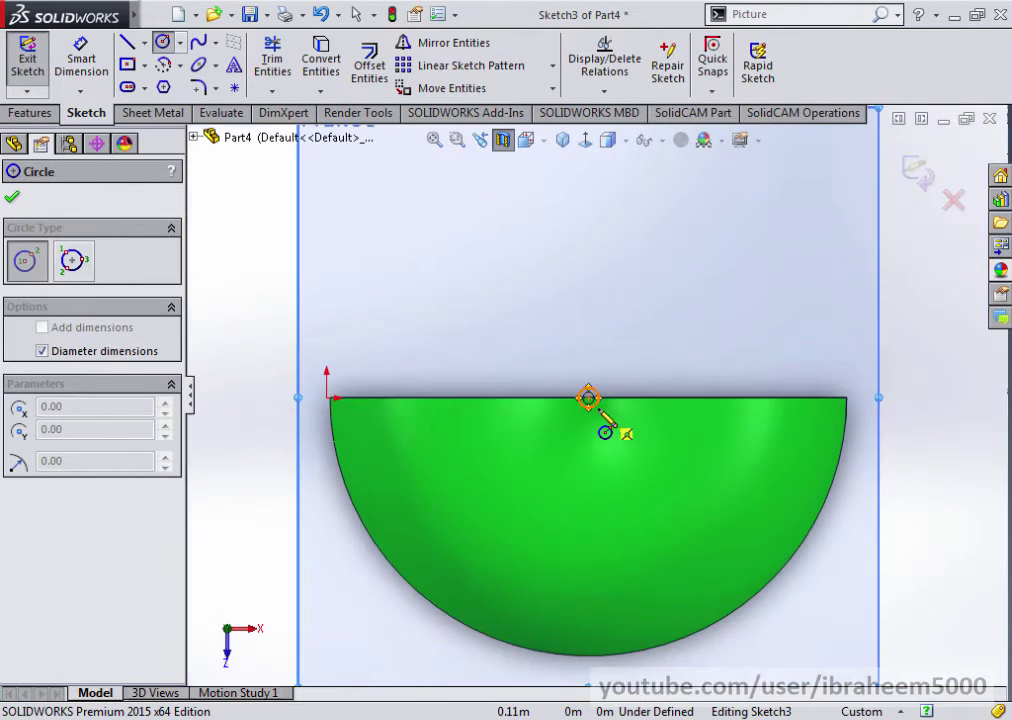
scroll(600, 406, "down", 4)
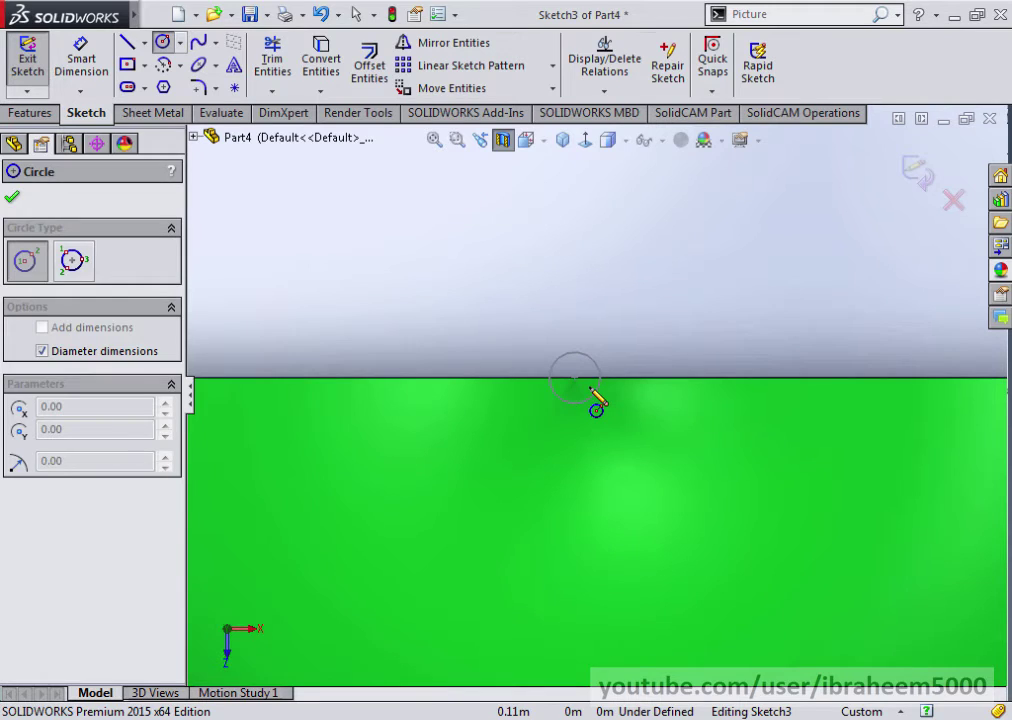
left_click(589, 388)
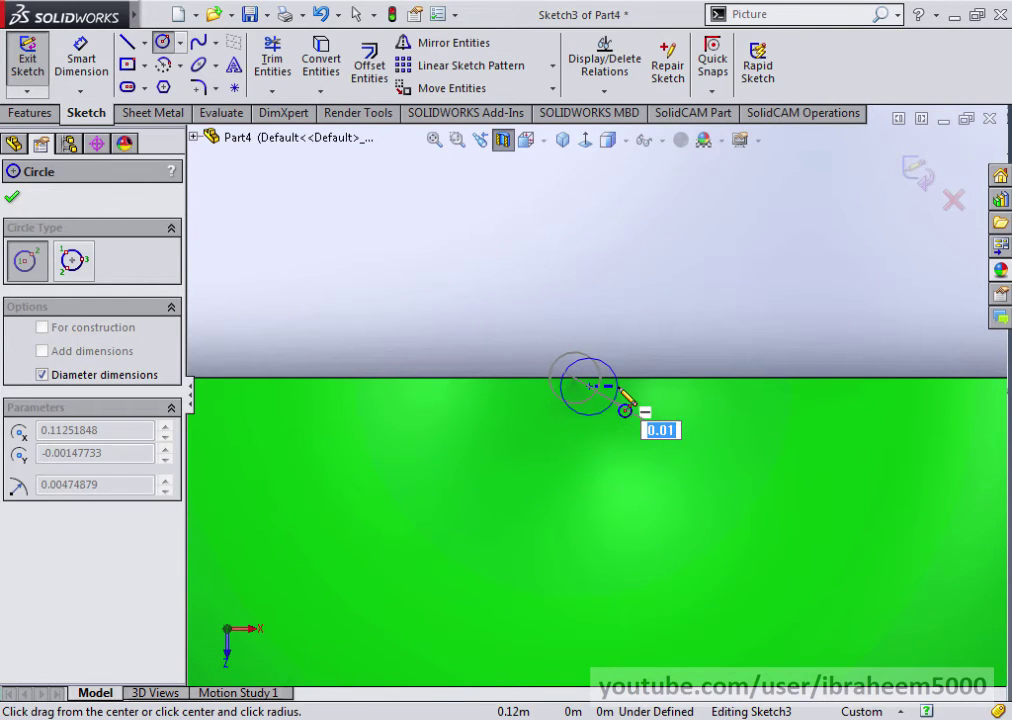
left_click(626, 411)
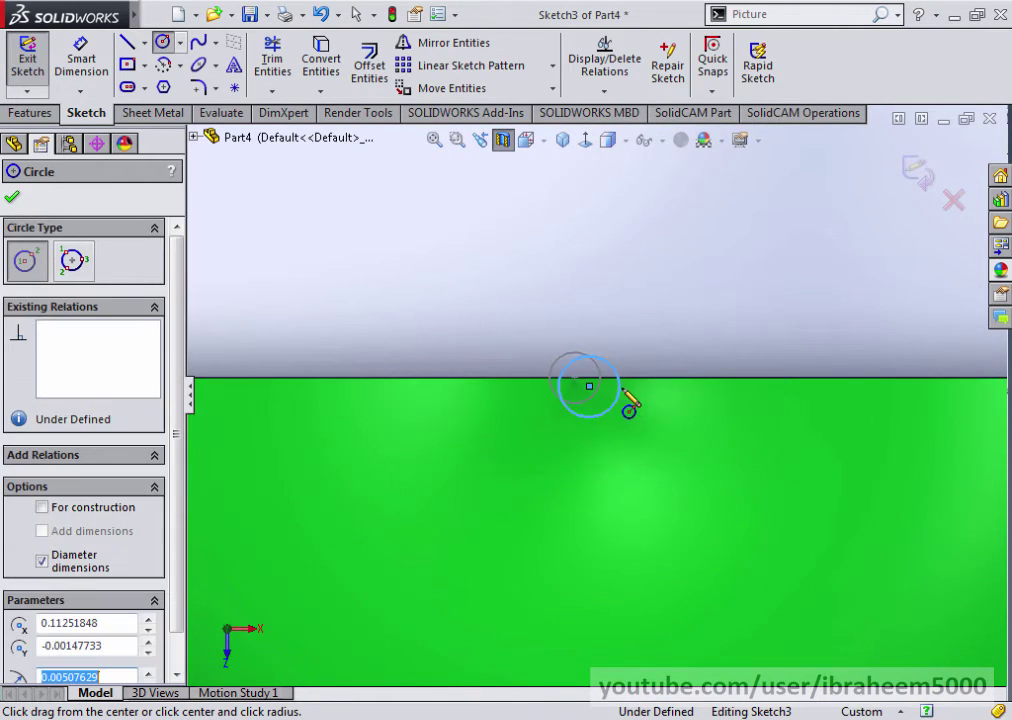
scroll(628, 406, "up", 2)
key("Escape")
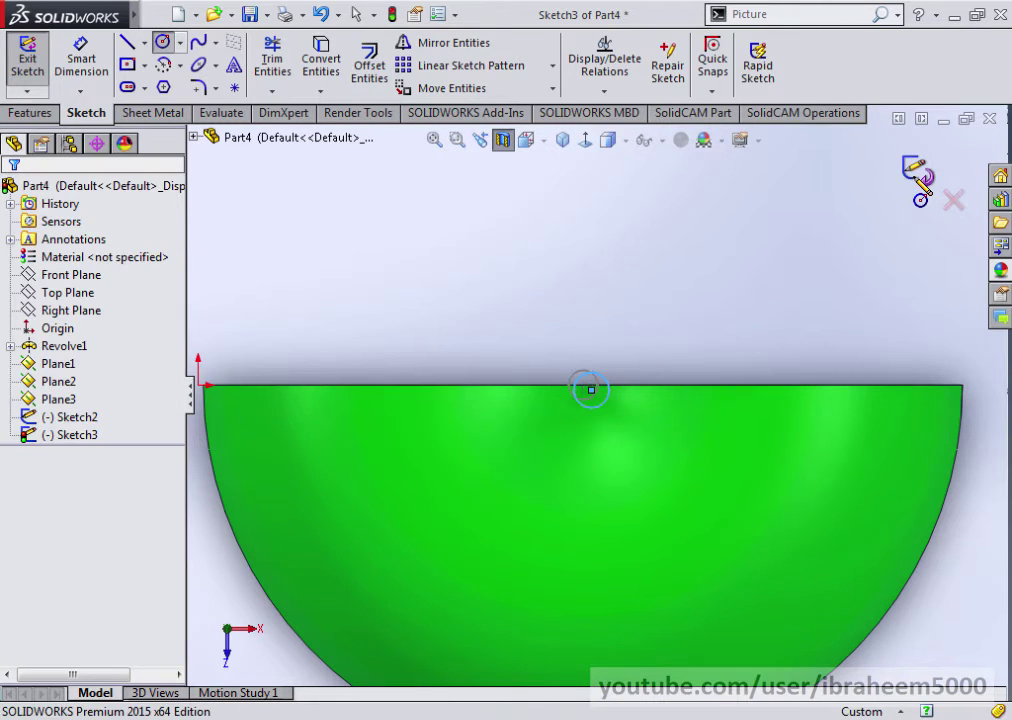
left_click(918, 172)
Draw Sketch4: a small circle on Plane3 centred above the apple's top, then close the sketch.
key("f")
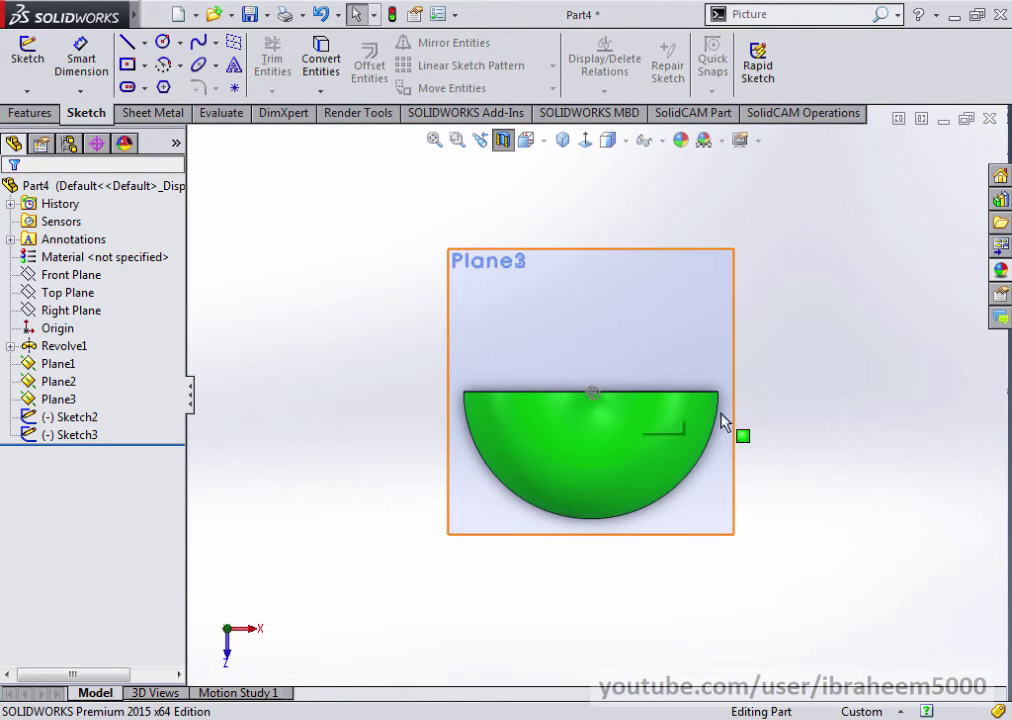
middle_click_drag(722, 422, 678, 407)
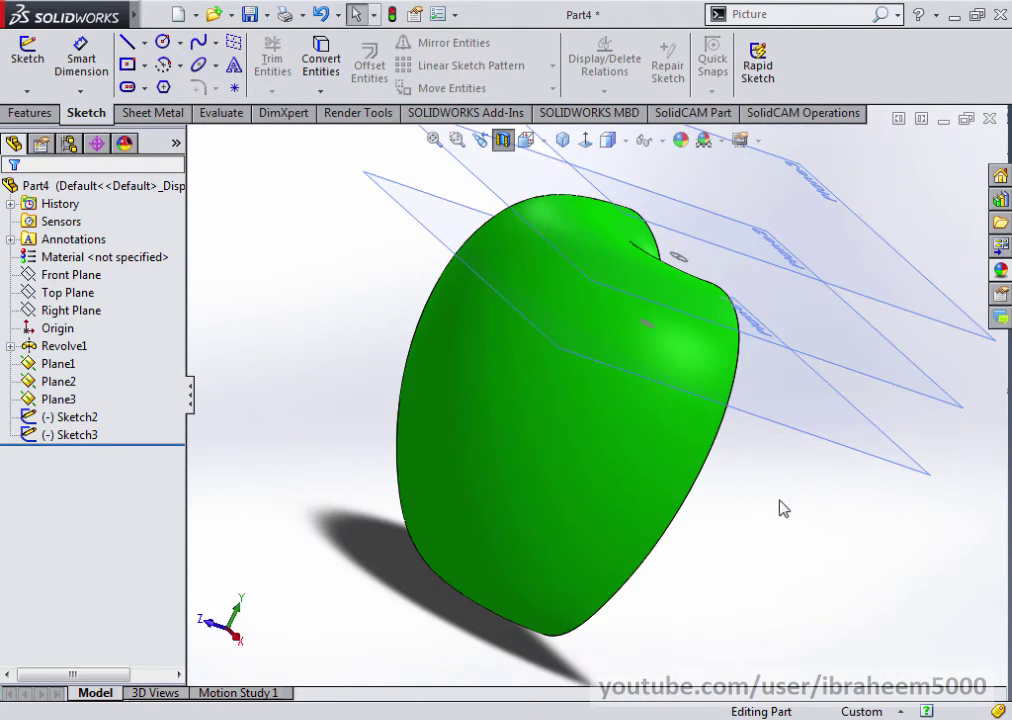
middle_click_drag(783, 509, 838, 397)
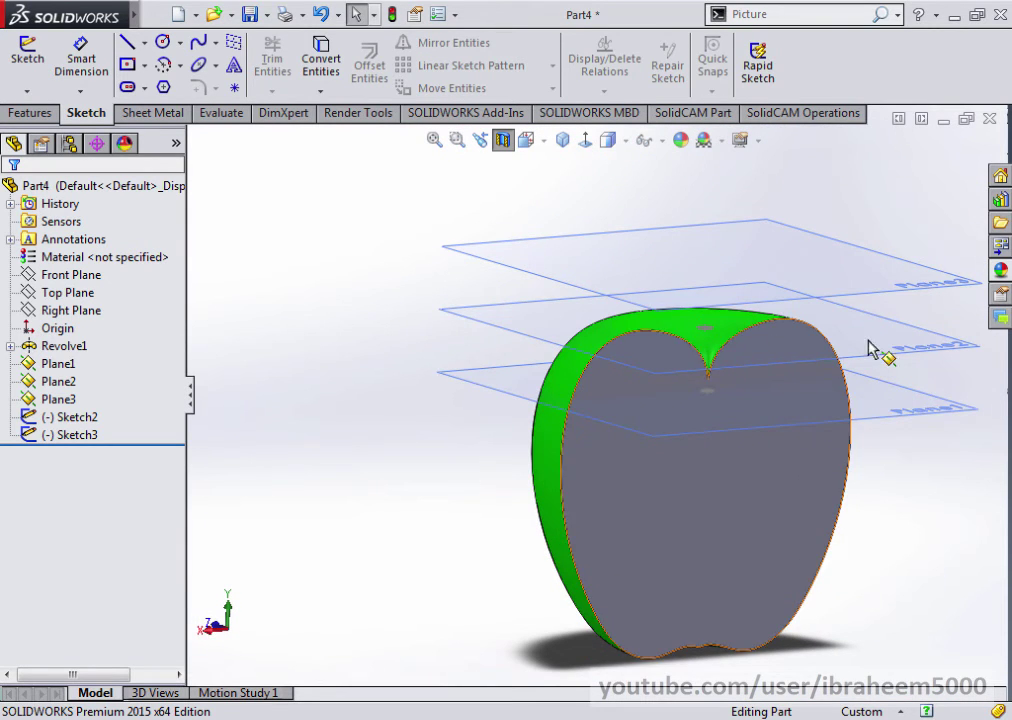
middle_click_drag(869, 347, 840, 349)
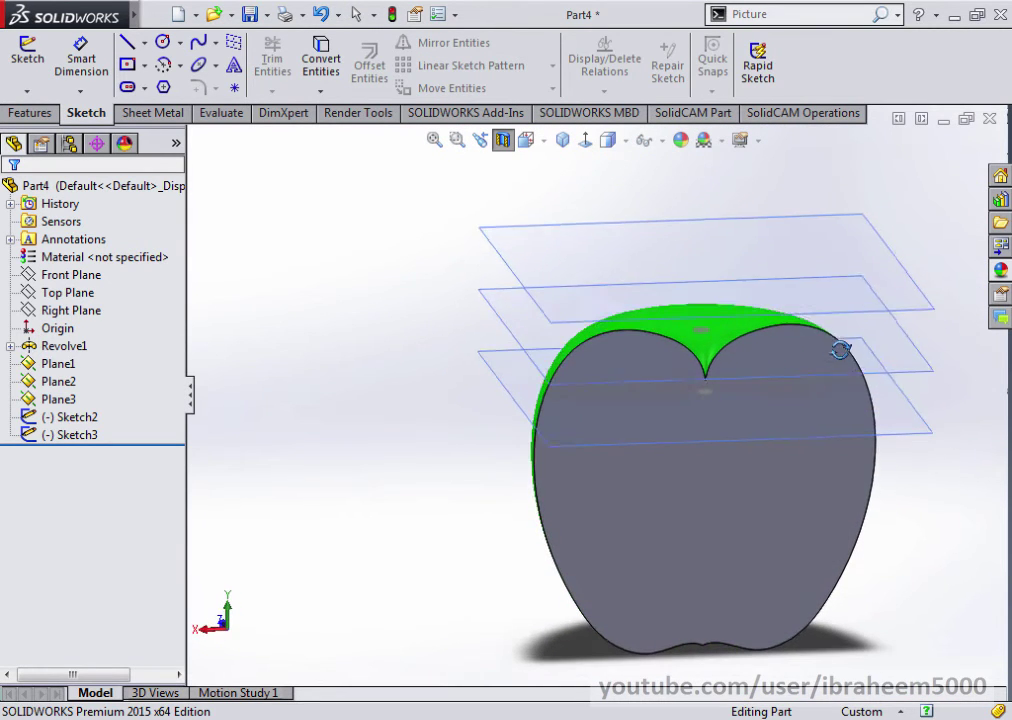
left_click(860, 240)
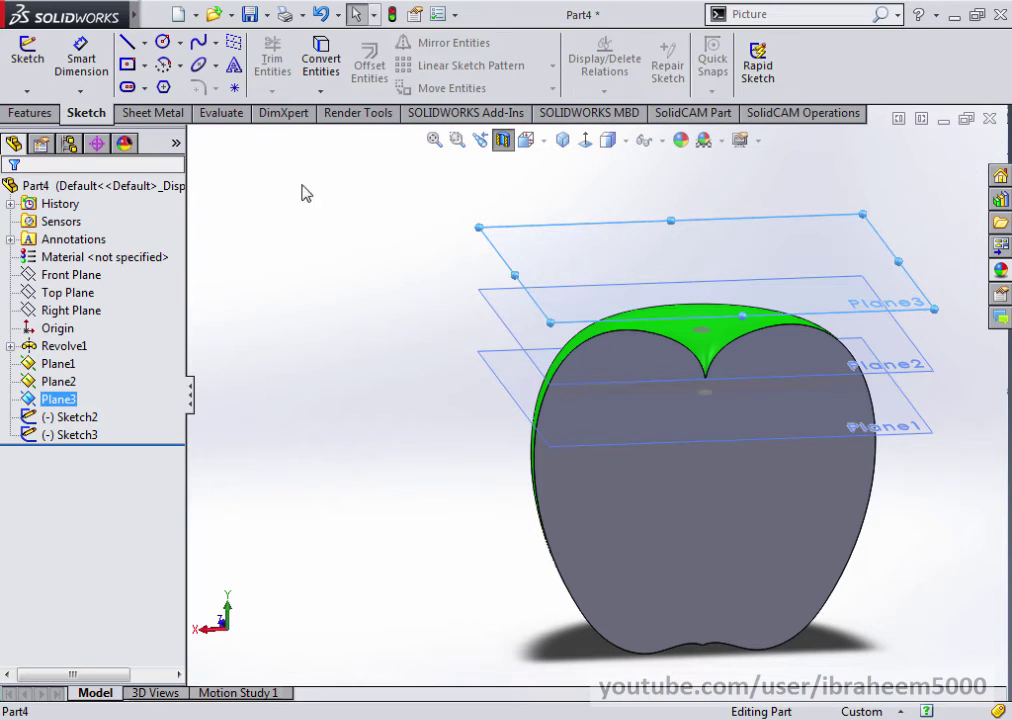
left_click(166, 49)
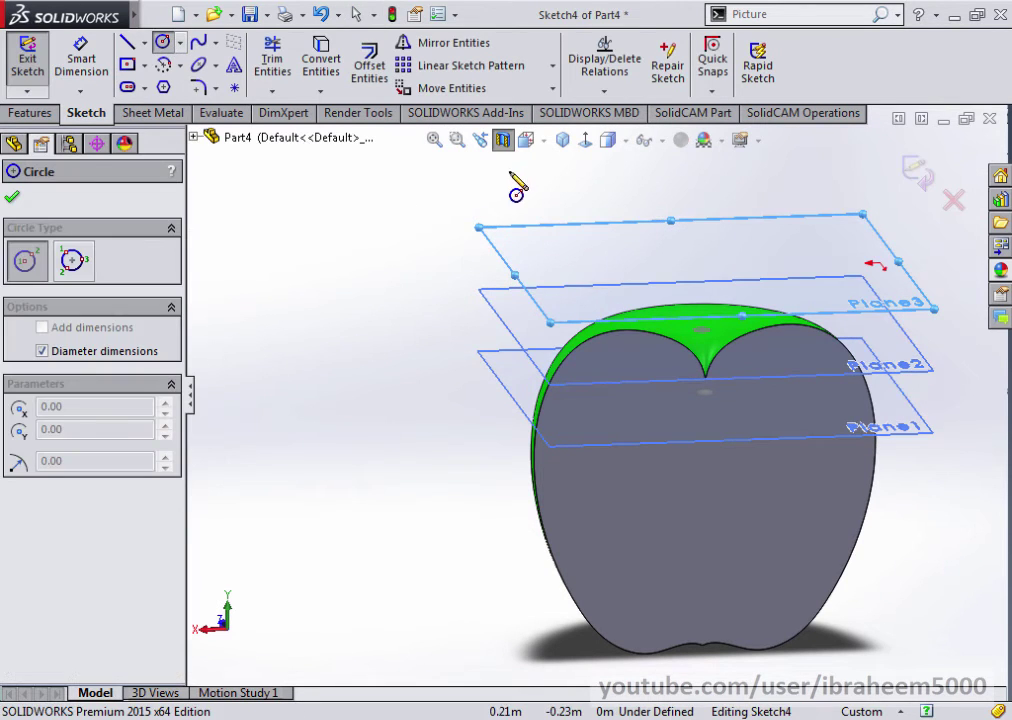
left_click(585, 140)
scroll(600, 430, "down", 3)
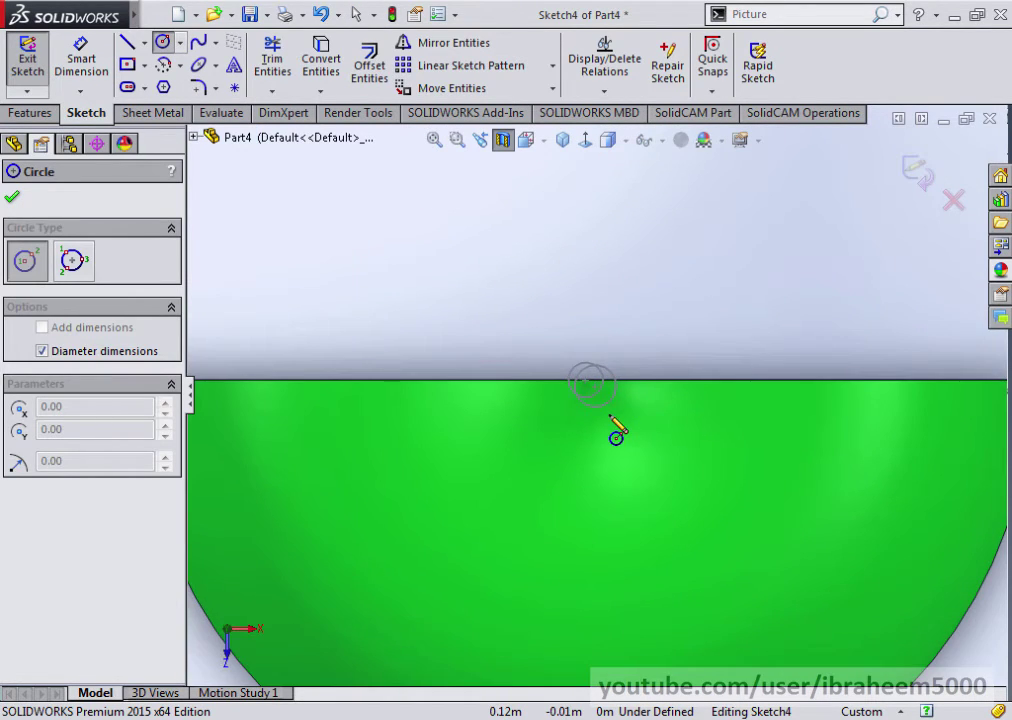
scroll(616, 433, "down", 2)
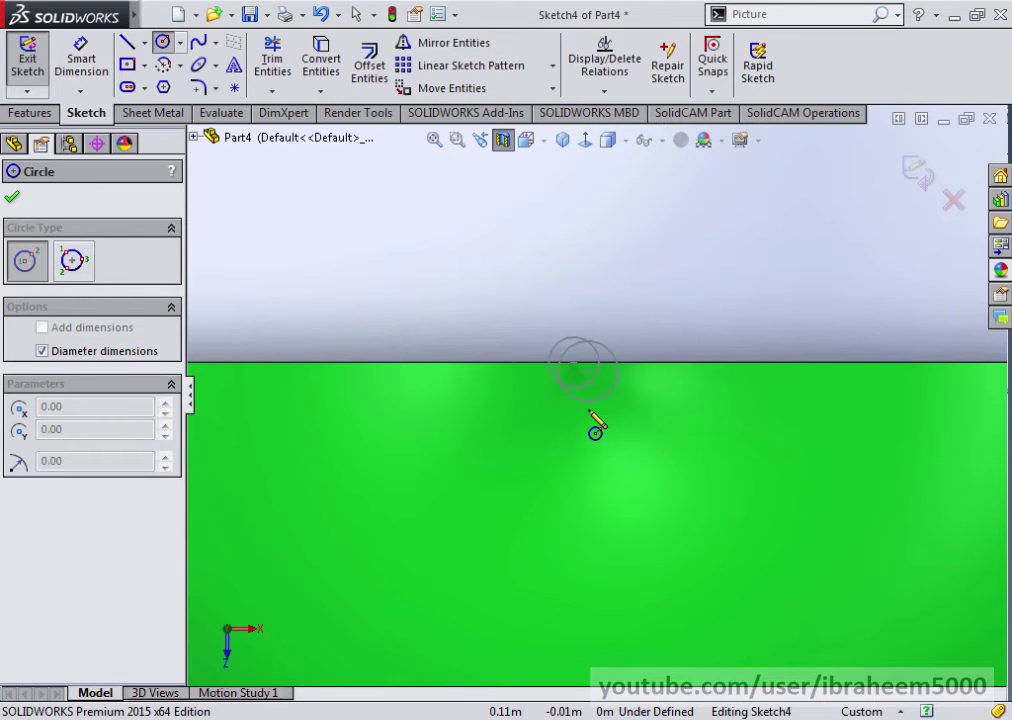
left_click(589, 411)
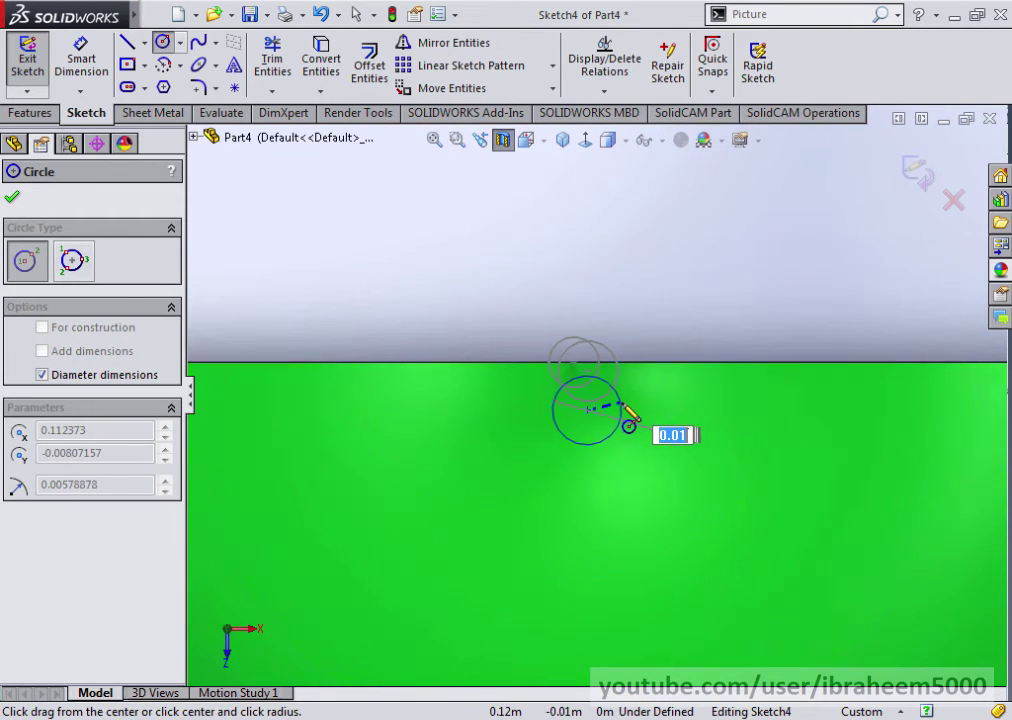
left_click(634, 428)
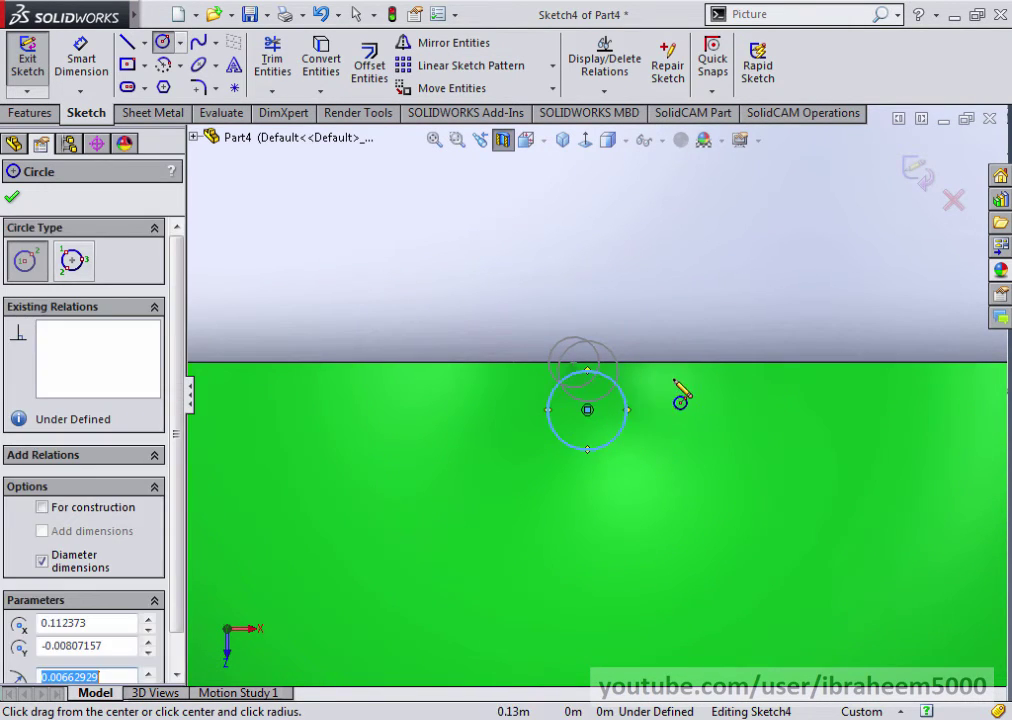
key("Escape")
left_click(916, 172)
Loft through Sketch2, Sketch3 and Sketch4 to create the Loft1 stem.
key("f")
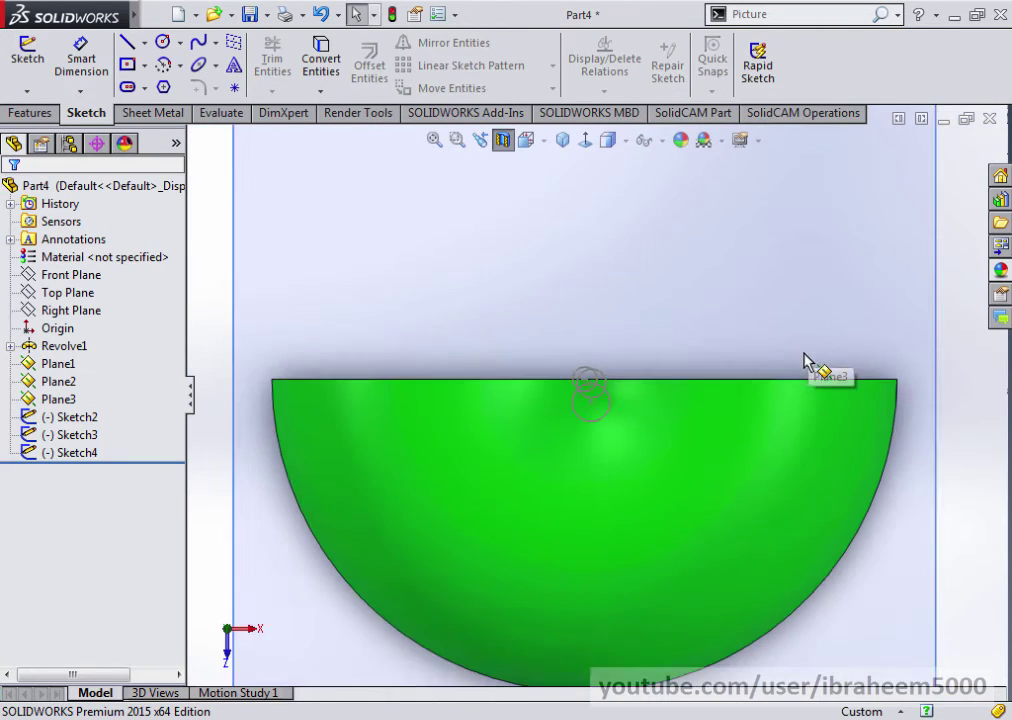
mouse_move(866, 400)
middle_mouse_down()
mouse_move(574, 294)
mouse_move(535, 461)
mouse_move(413, 406)
mouse_move(403, 324)
mouse_move(472, 320)
mouse_move(524, 375)
mouse_move(520, 388)
middle_mouse_up()
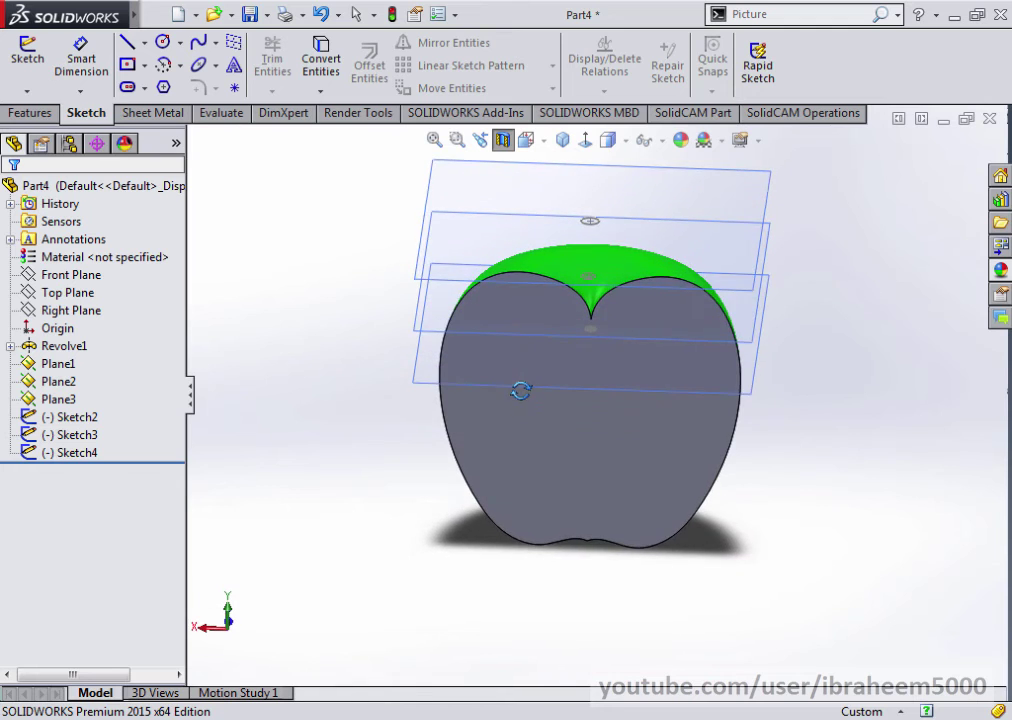
scroll(601, 339, "down", 2)
scroll(390, 192, "down", 2)
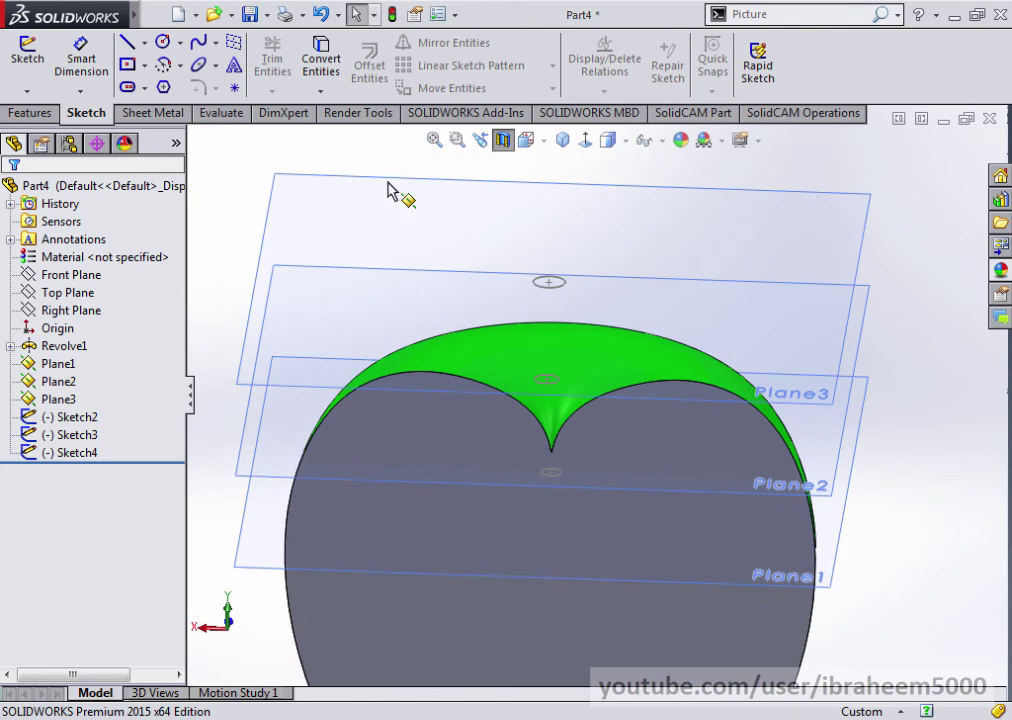
left_click(32, 113)
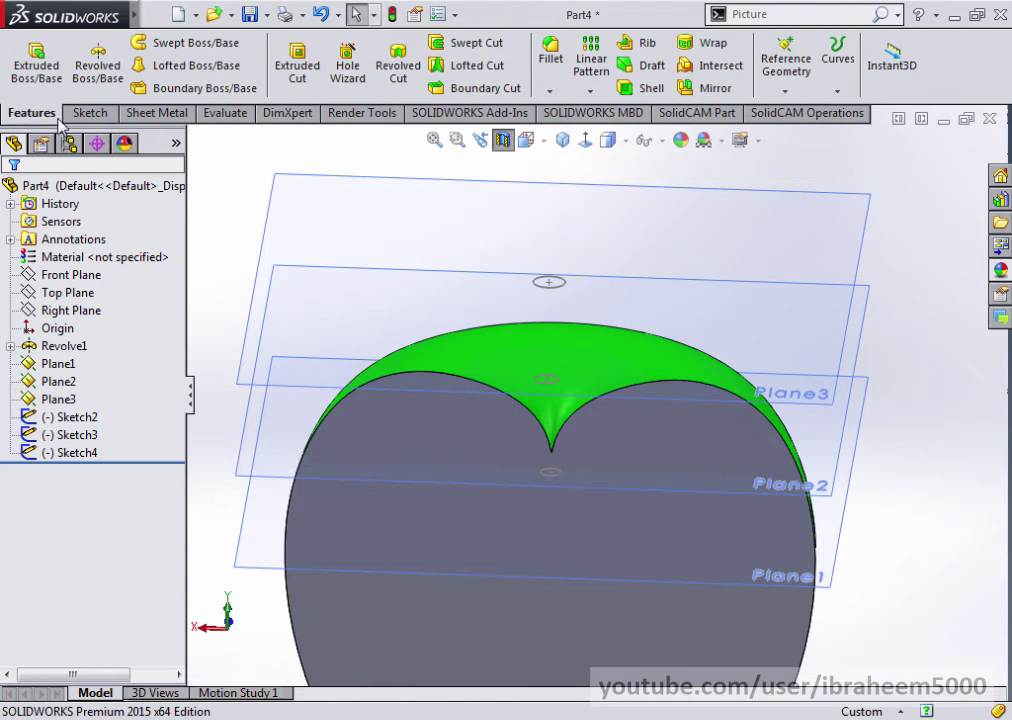
left_click(219, 68)
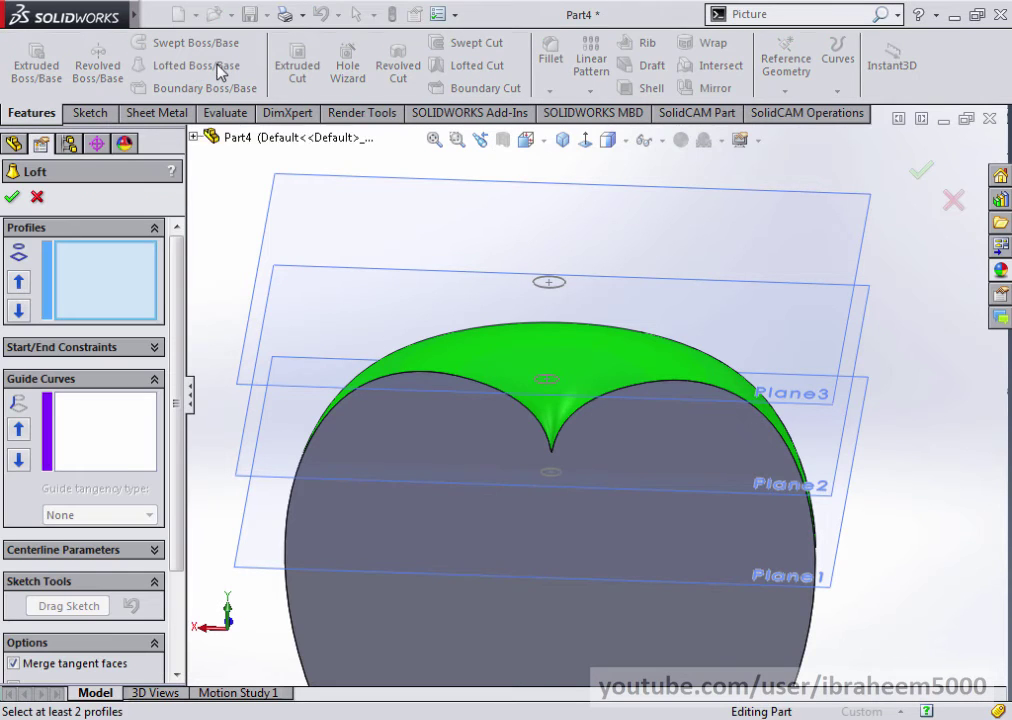
left_click(558, 476)
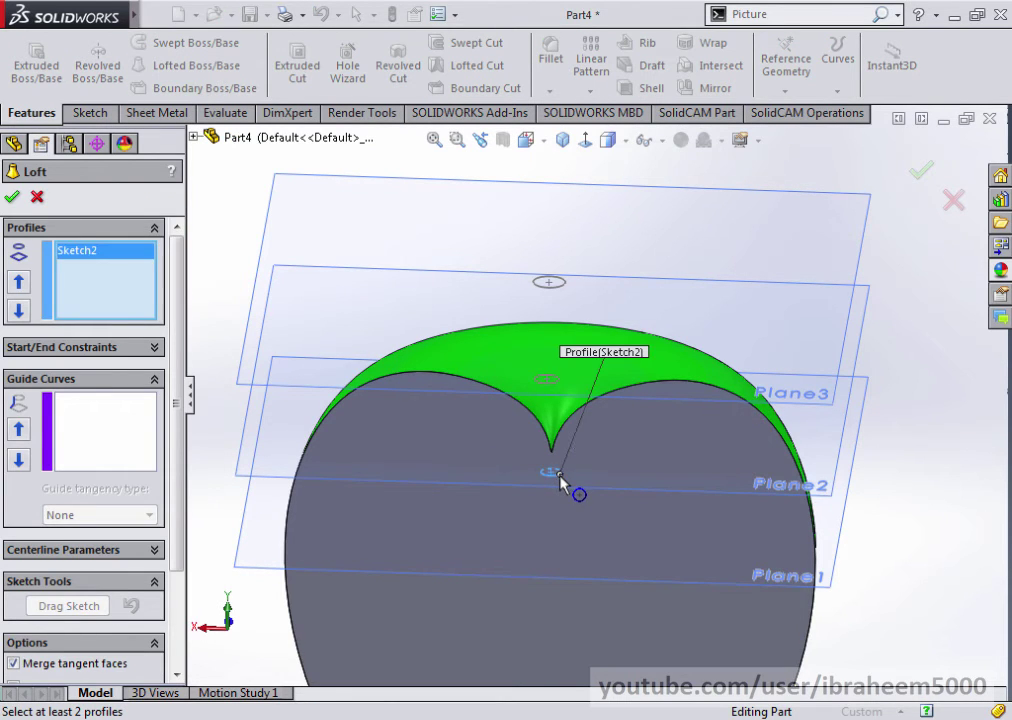
left_click(557, 381)
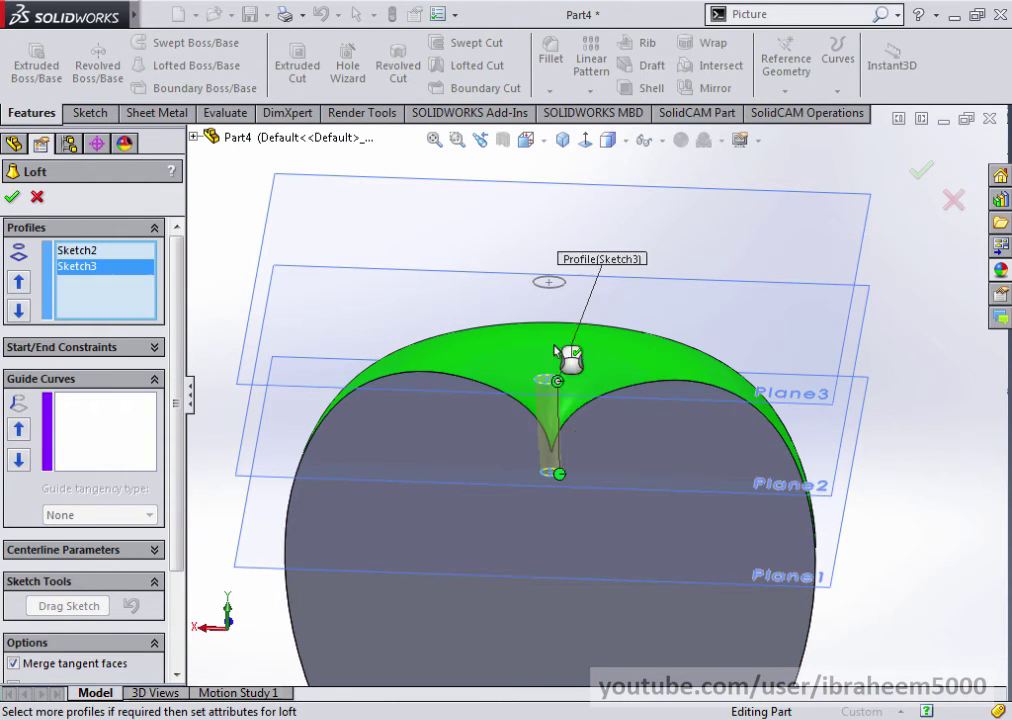
left_click(564, 288)
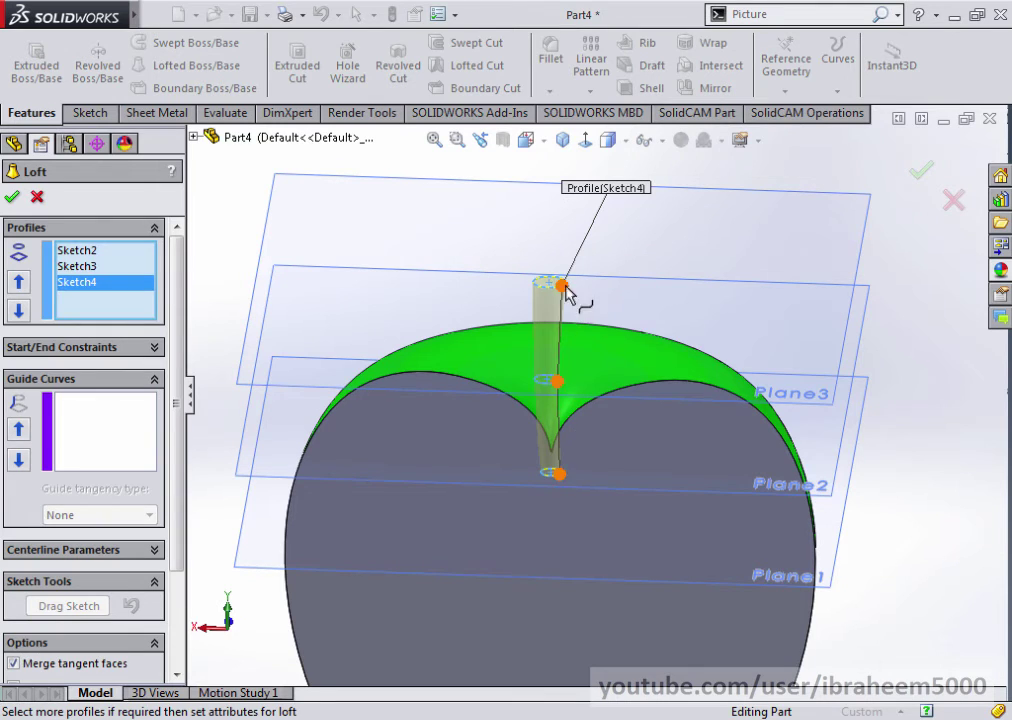
left_click(918, 176)
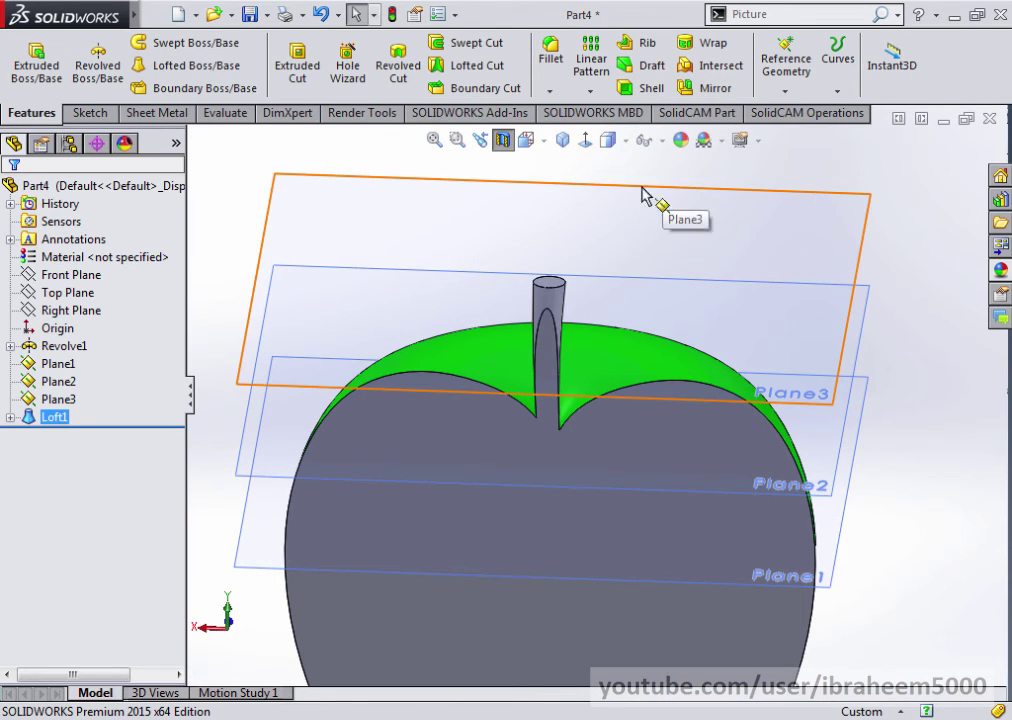
Turn off Section View, hide Plane1–Plane3, and fit the whole apple in view.
left_click(502, 139)
scroll(752, 305, "down", 2)
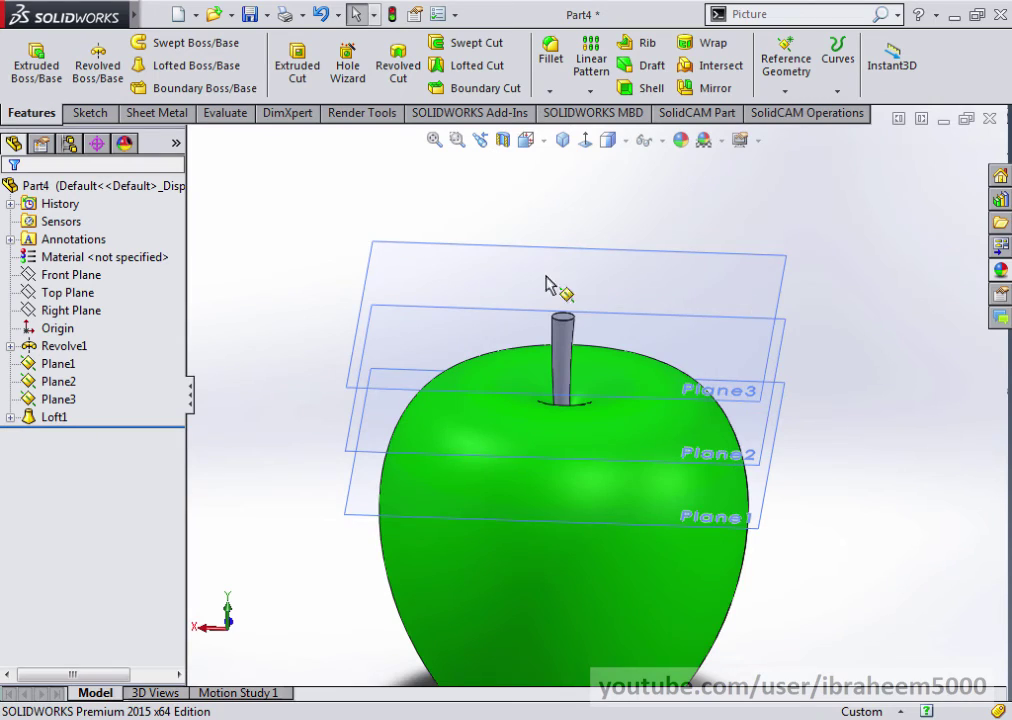
left_click_drag(110, 356, 25, 402)
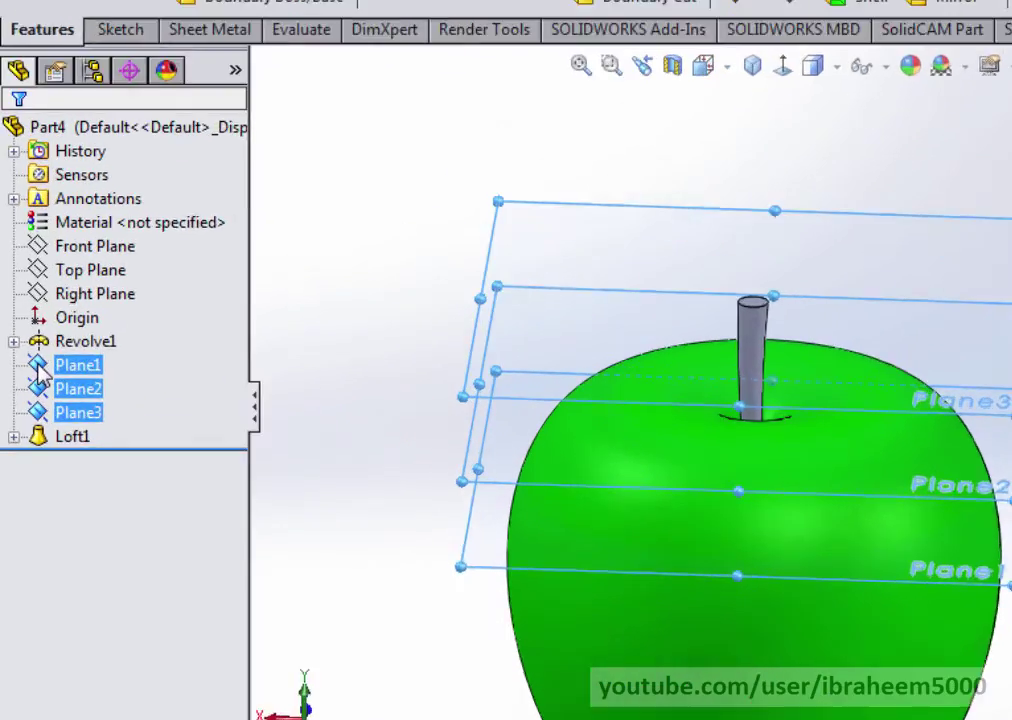
right_click(33, 367)
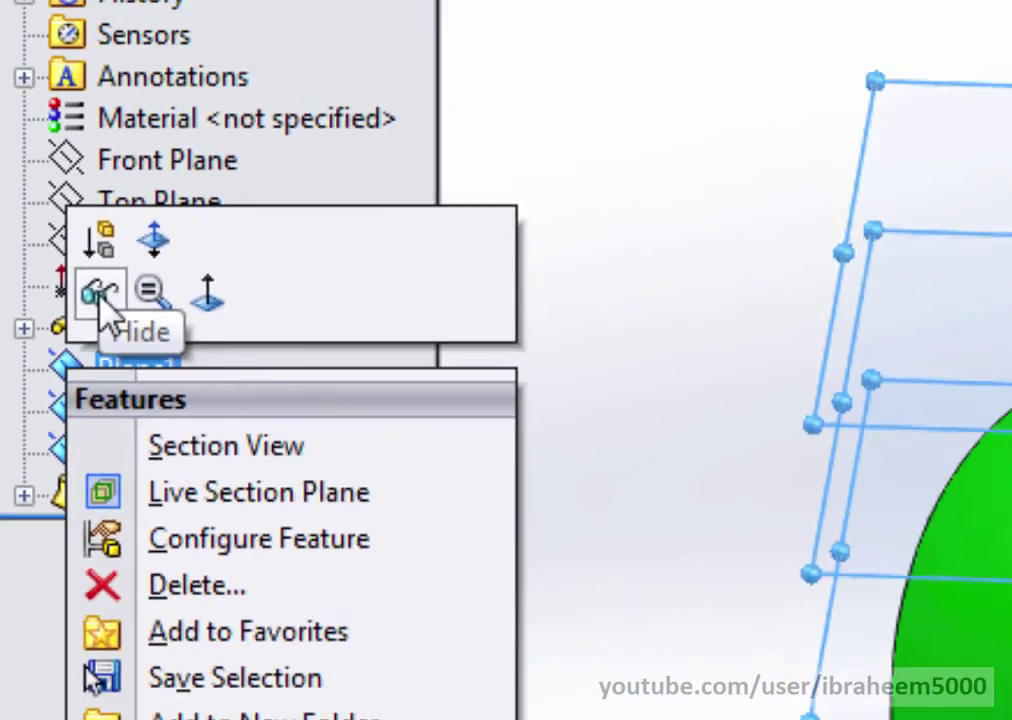
left_click(143, 258)
mouse_move(846, 392)
middle_mouse_down()
mouse_move(624, 382)
mouse_move(535, 411)
mouse_move(583, 474)
mouse_move(581, 441)
middle_mouse_up()
key("f")
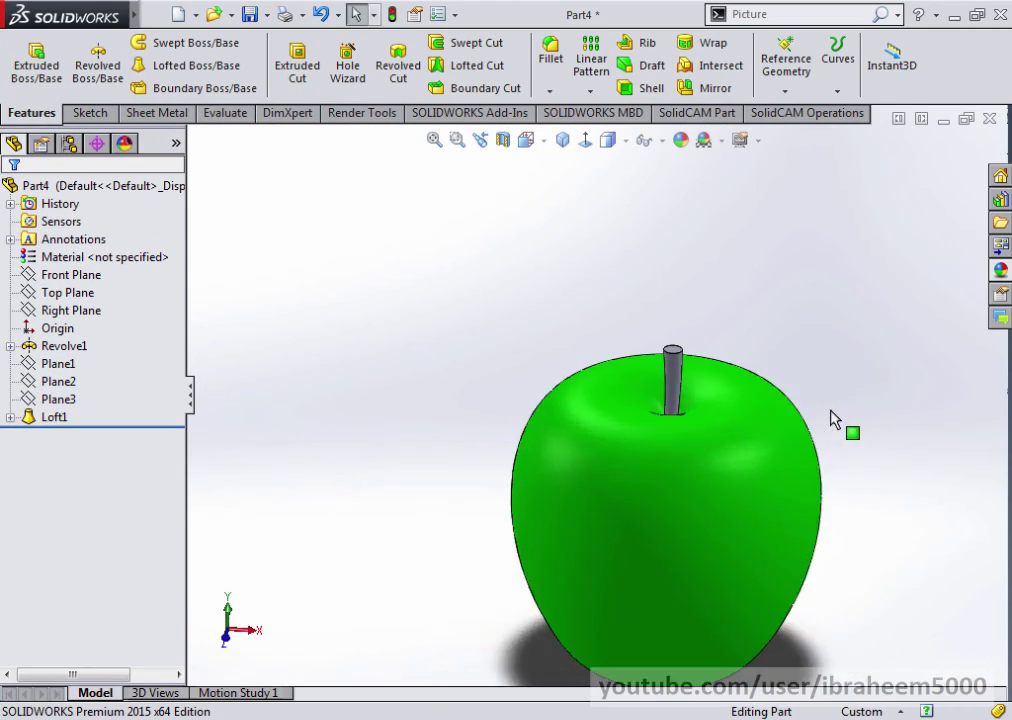
left_click(671, 376)
Give the Loft1 stem a dark brown appearance and show the apple in isometric view.
scroll(671, 376, "down", 5)
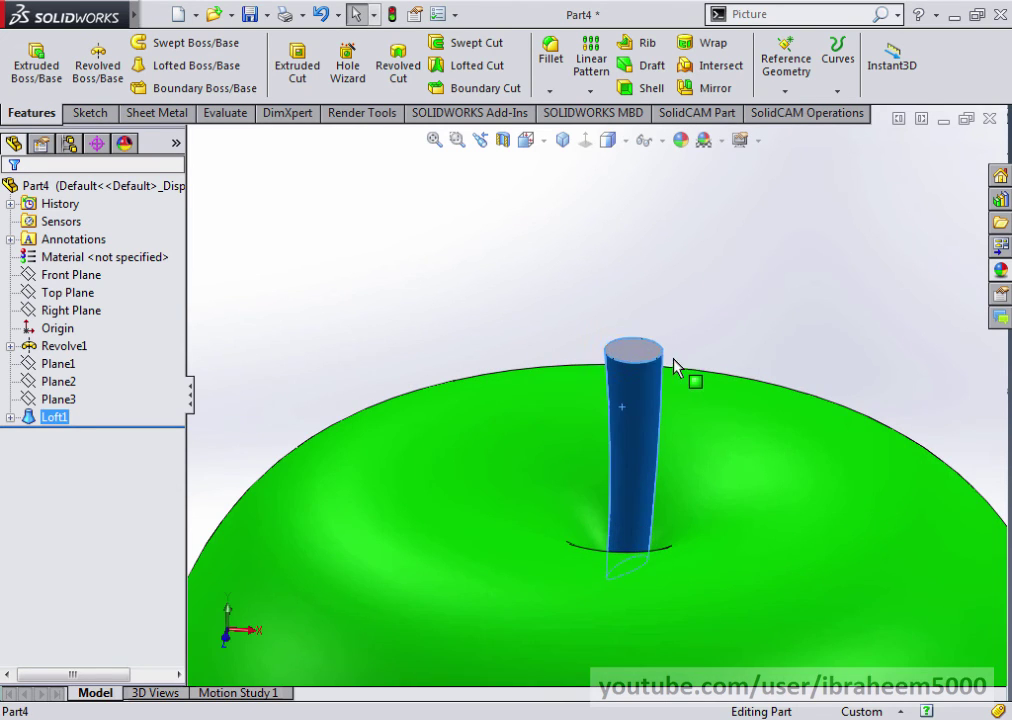
left_click(645, 353)
left_click(758, 263)
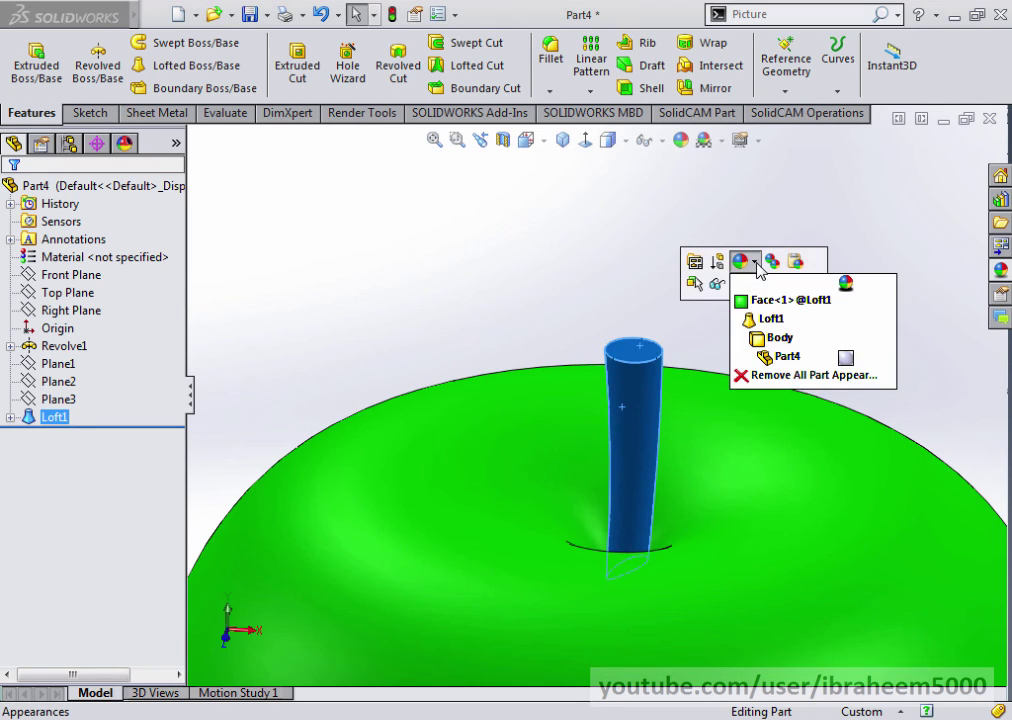
left_click(766, 300)
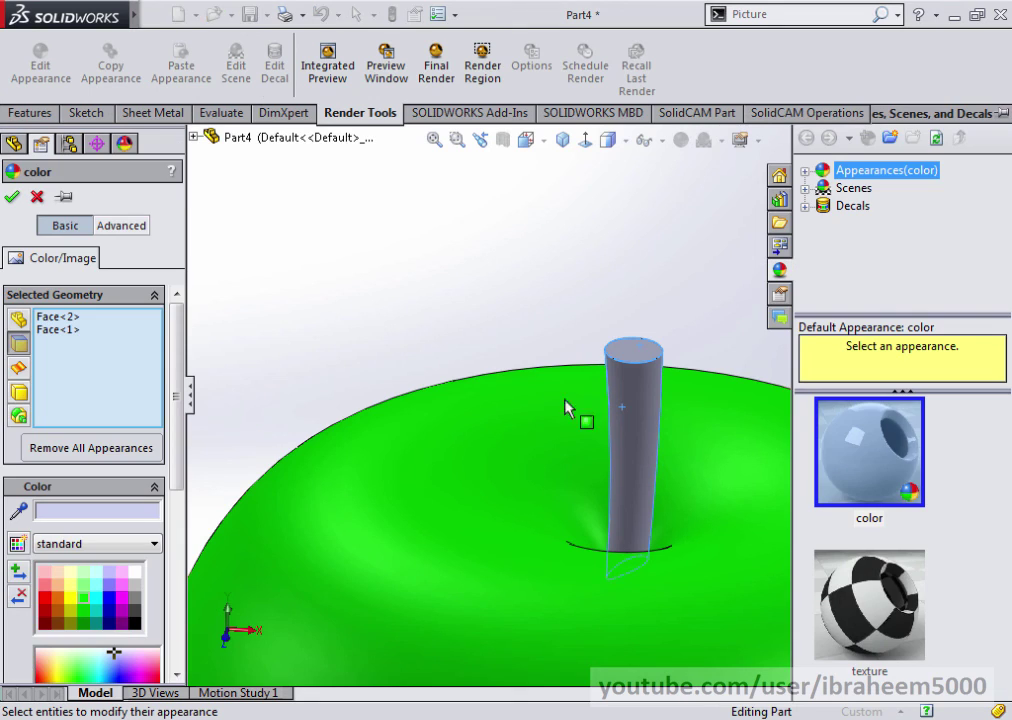
left_click(56, 600)
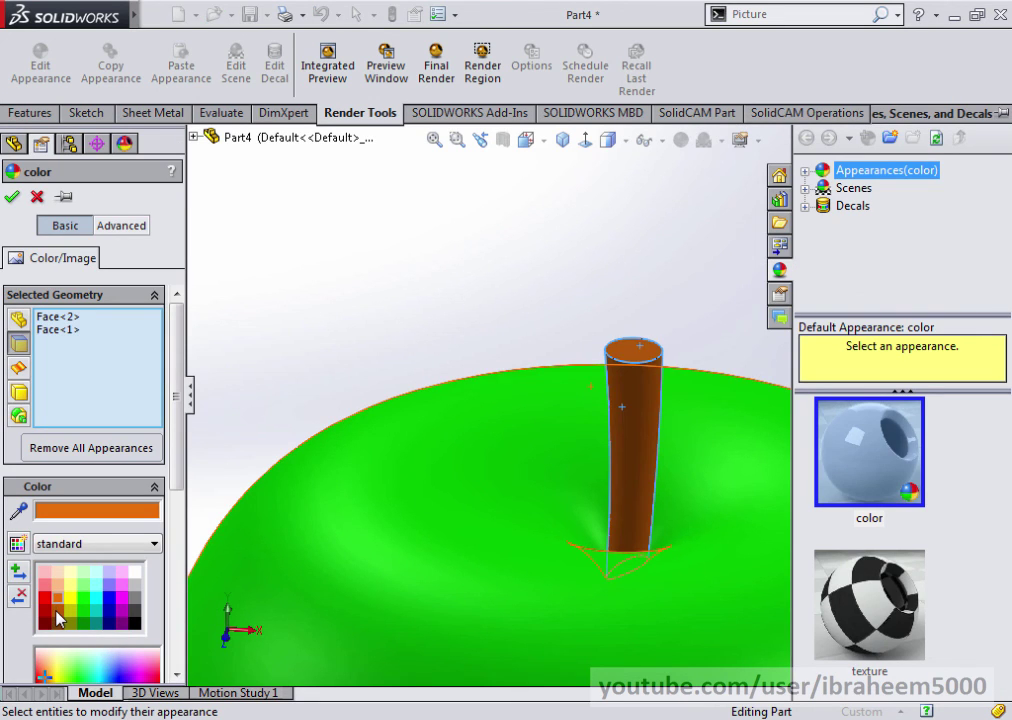
left_click(56, 612)
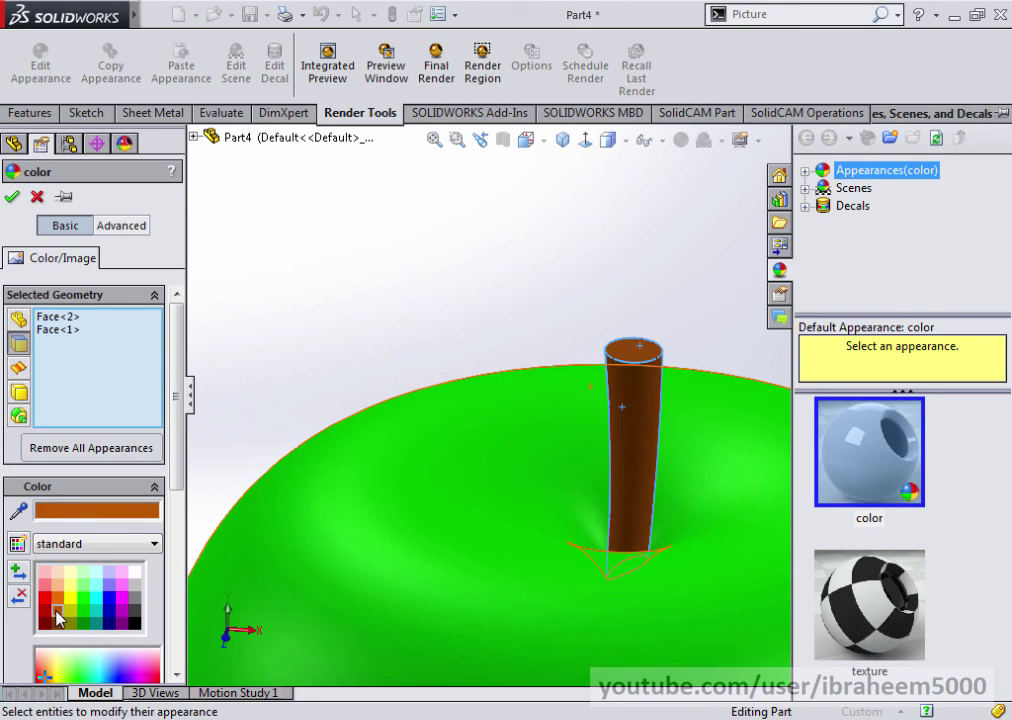
left_click(13, 198)
scroll(388, 352, "up", 3)
scroll(601, 266, "up", 3)
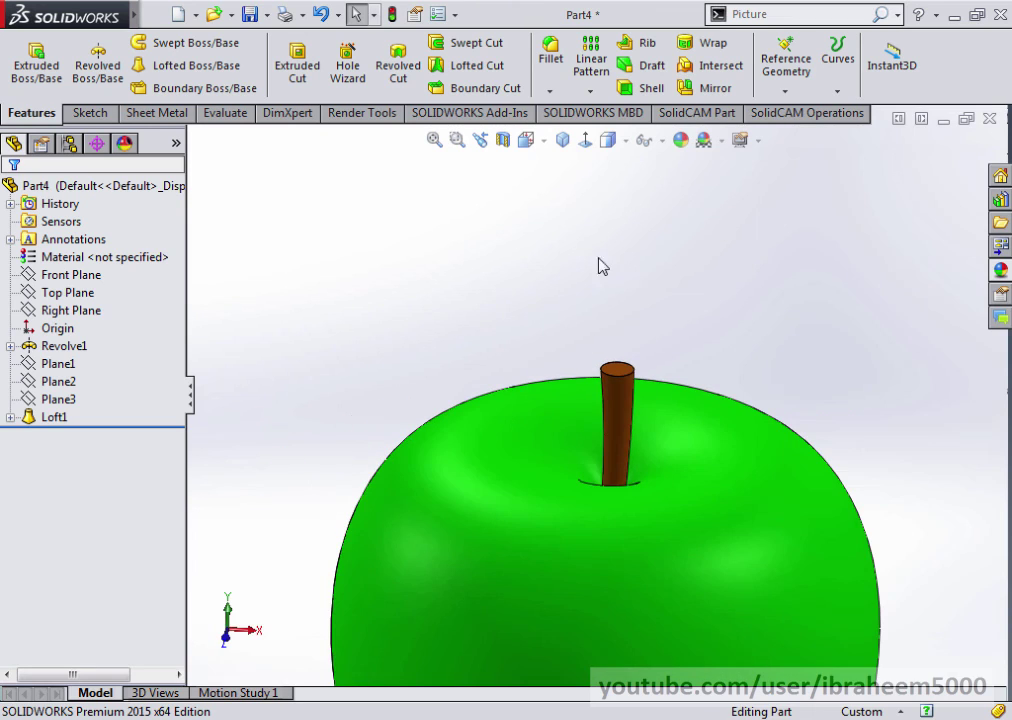
left_click(563, 143)
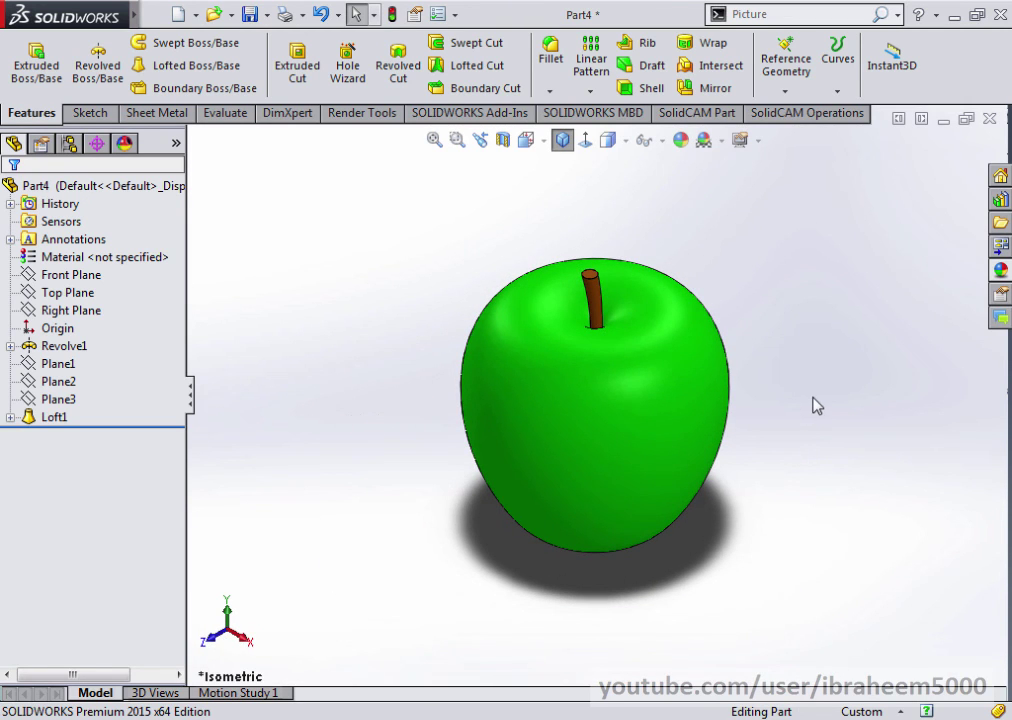